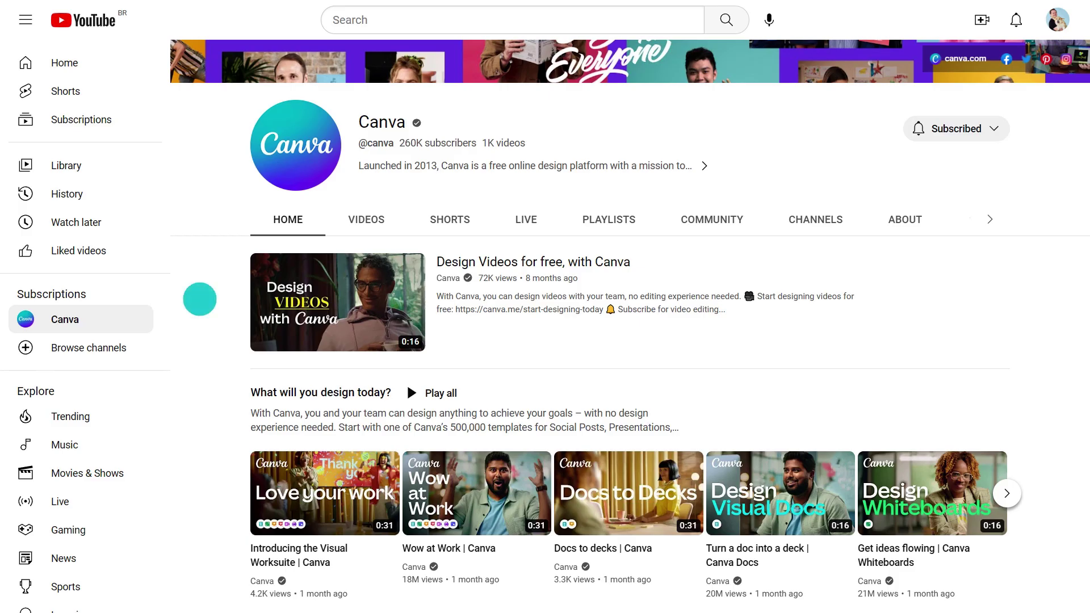
- Look through the Canva channel's home page and open the "Tips from the team at Canva" playlist
scroll(536, 582, down, 5)
scroll(765, 370, down, 9)
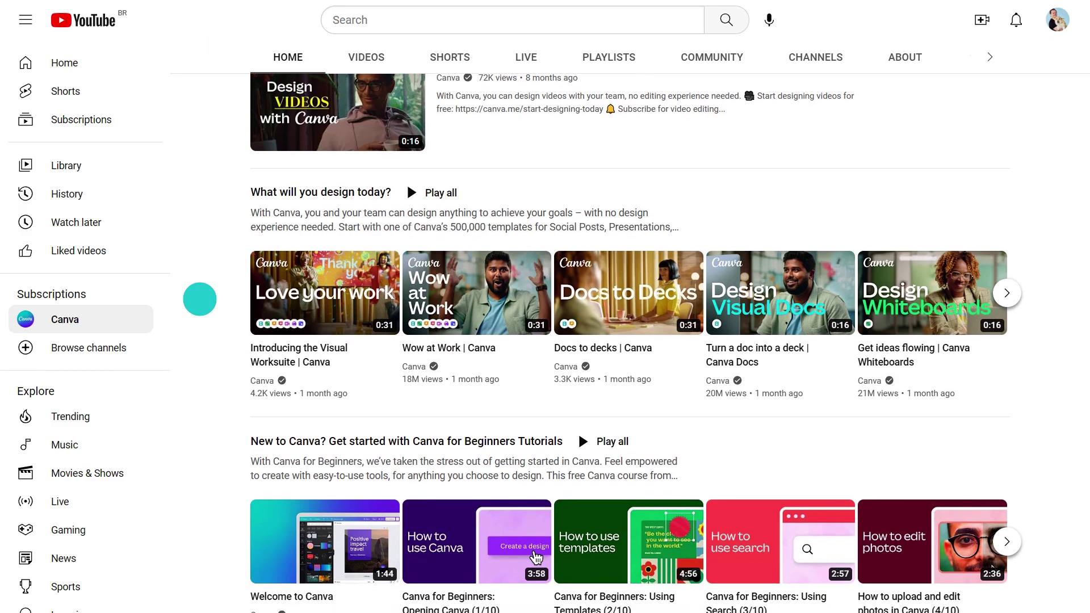
scroll(200, 300, down, 4)
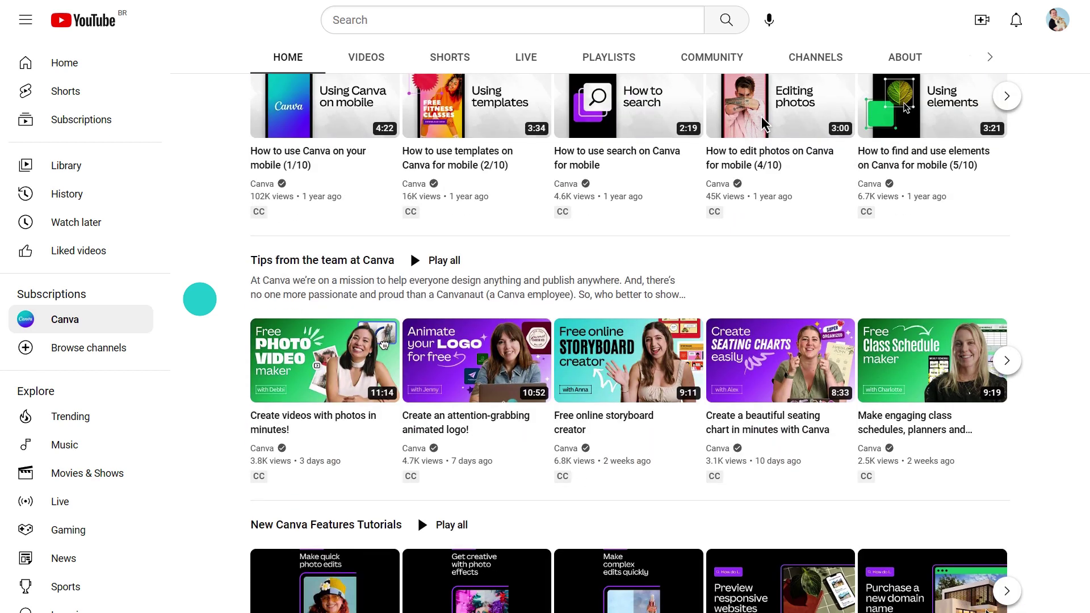
click(304, 262)
- Browse the playlist's videos and open "Create an attention-grabbing animated logo!"
scroll(443, 281, down, 4)
scroll(443, 281, down, 5)
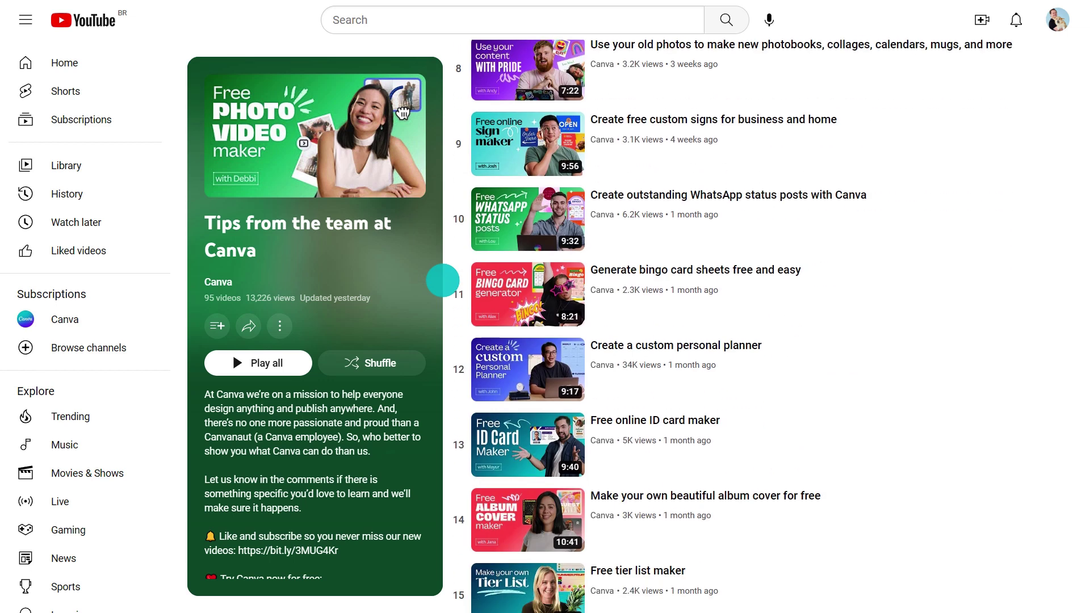
scroll(443, 281, down, 3)
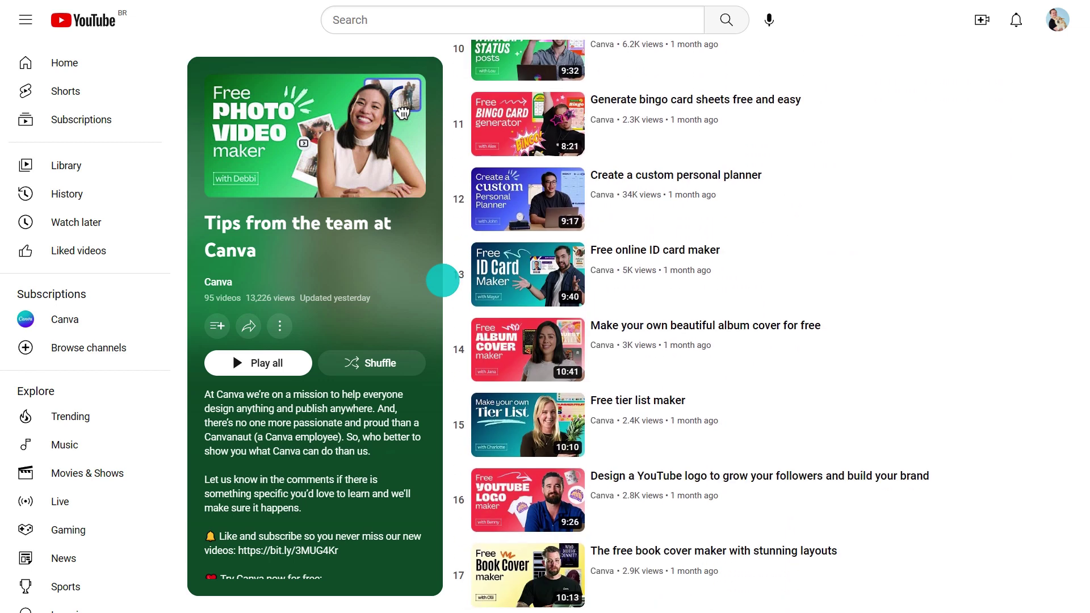
scroll(443, 280, up, 12)
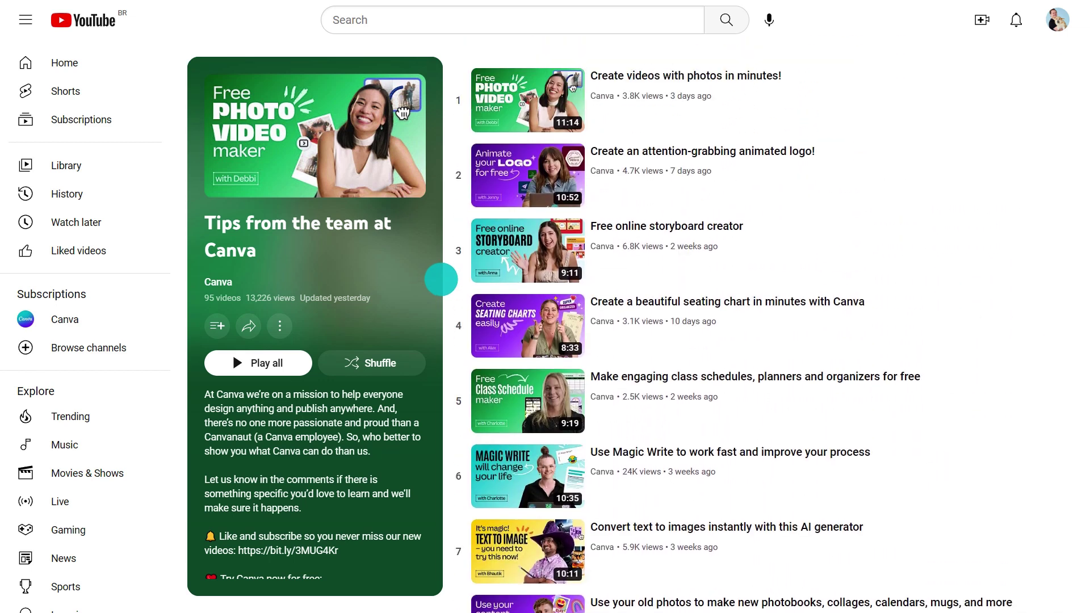
click(533, 177)
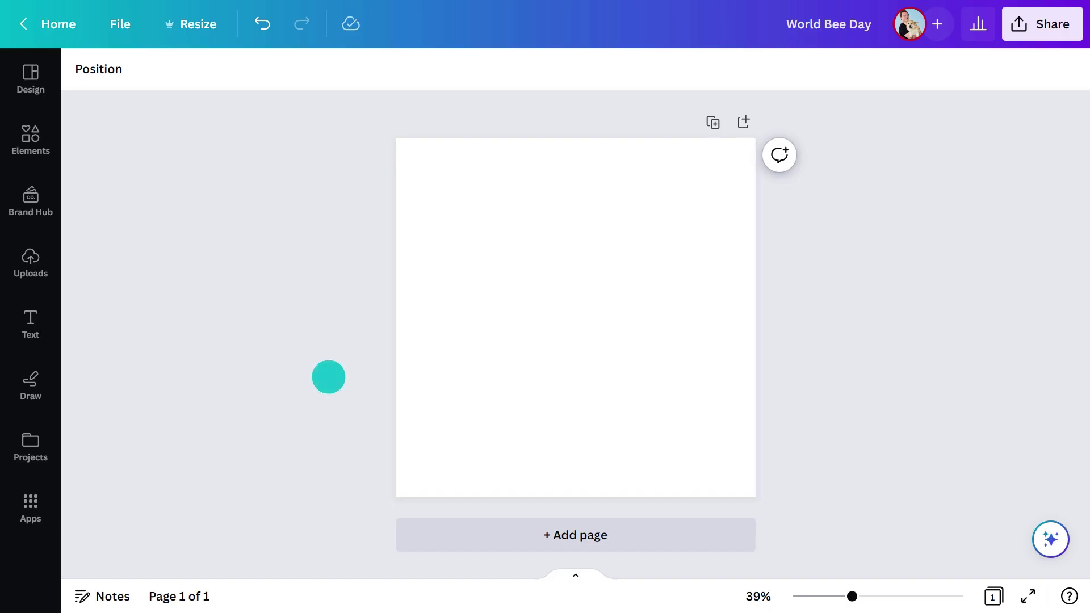
- Apply a custom gradient to the page background and set its first color to a very pale blue
click(397, 340)
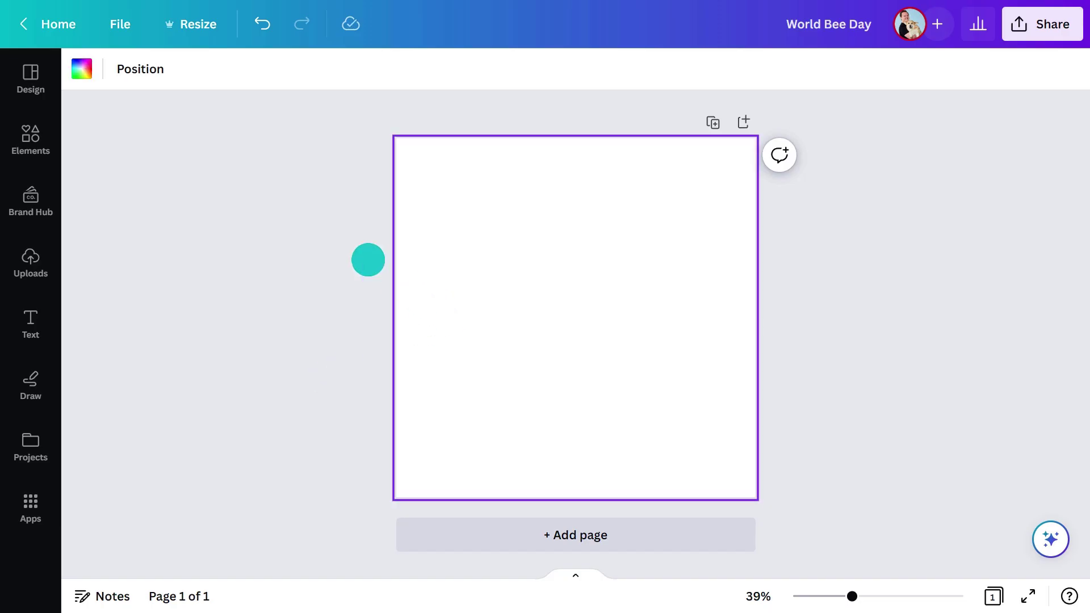
click(81, 68)
click(100, 171)
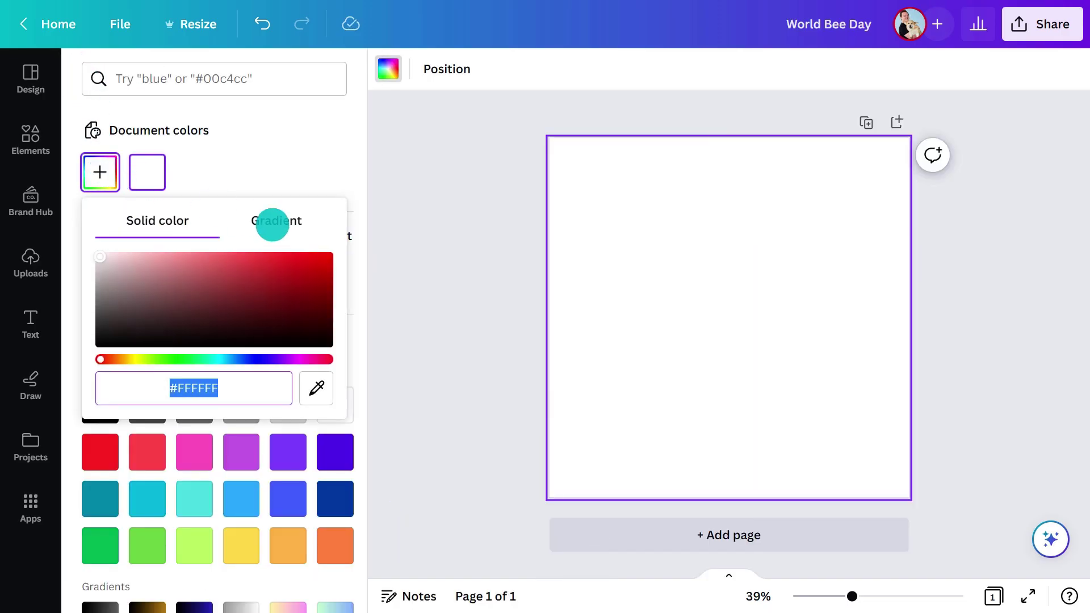
click(273, 221)
click(111, 298)
click(242, 442)
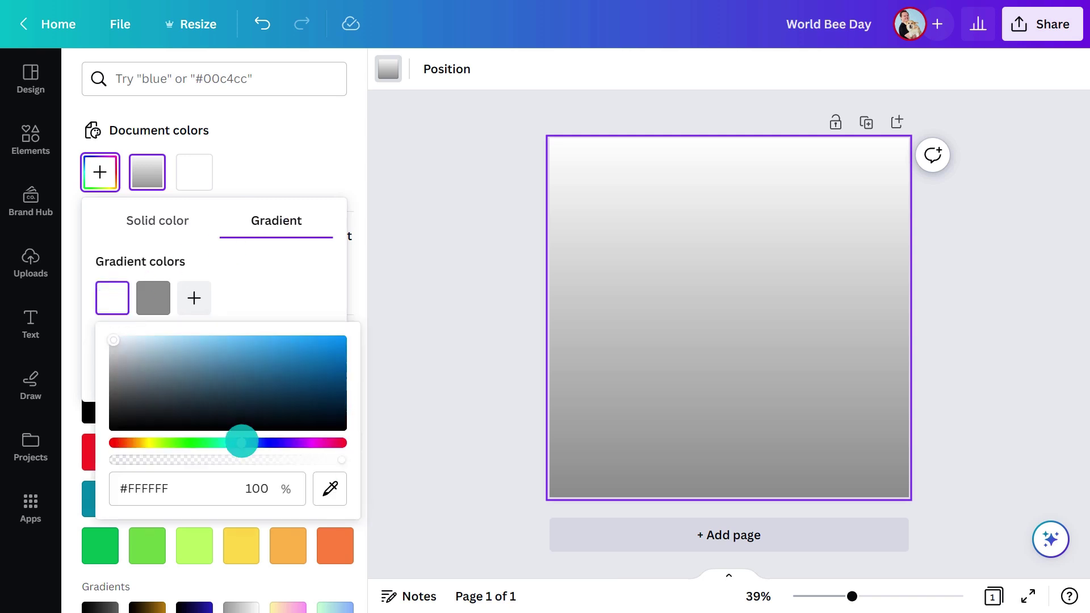
drag(126, 348, 138, 311)
- Set the background gradient's second color to light blue and close the color picker
click(149, 300)
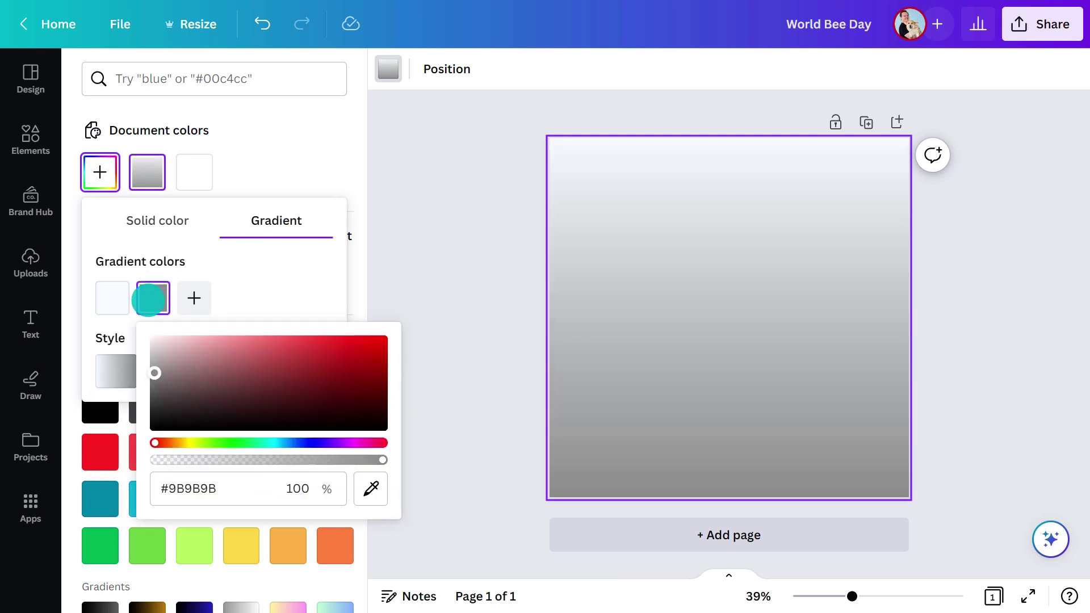
click(280, 442)
click(225, 339)
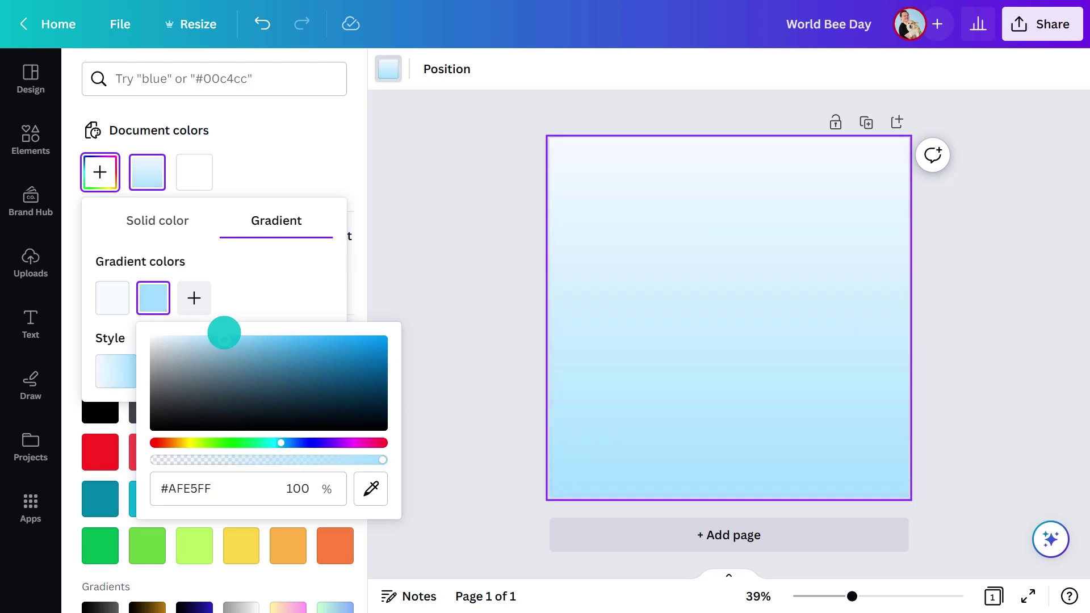
click(227, 288)
click(96, 173)
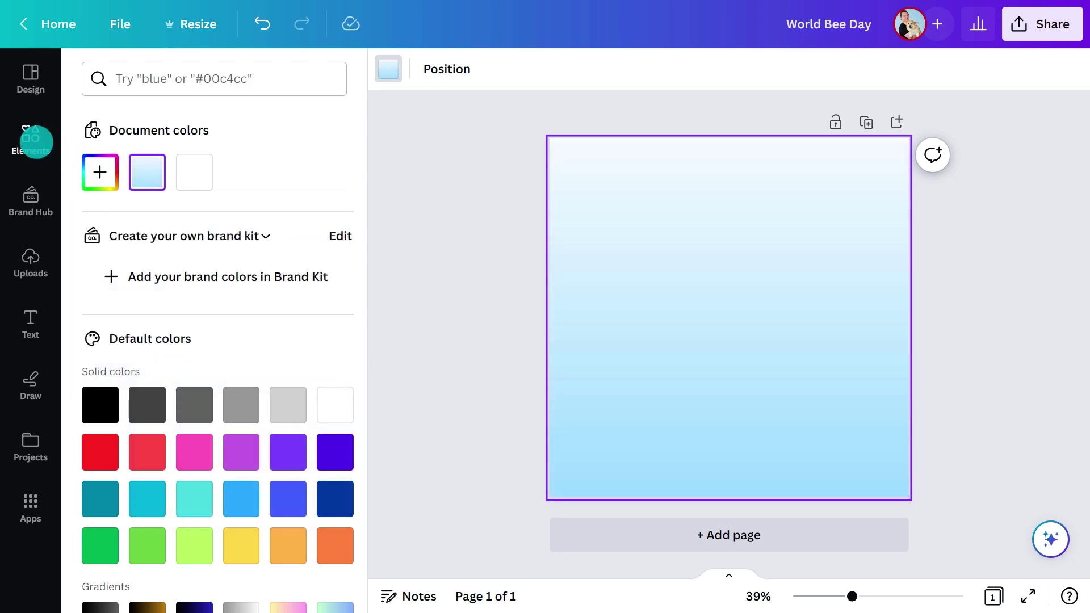
- Search the elements library for "bee" and limit the results to graphics
click(30, 139)
click(159, 78)
text(bee)
key(Return)
click(137, 119)
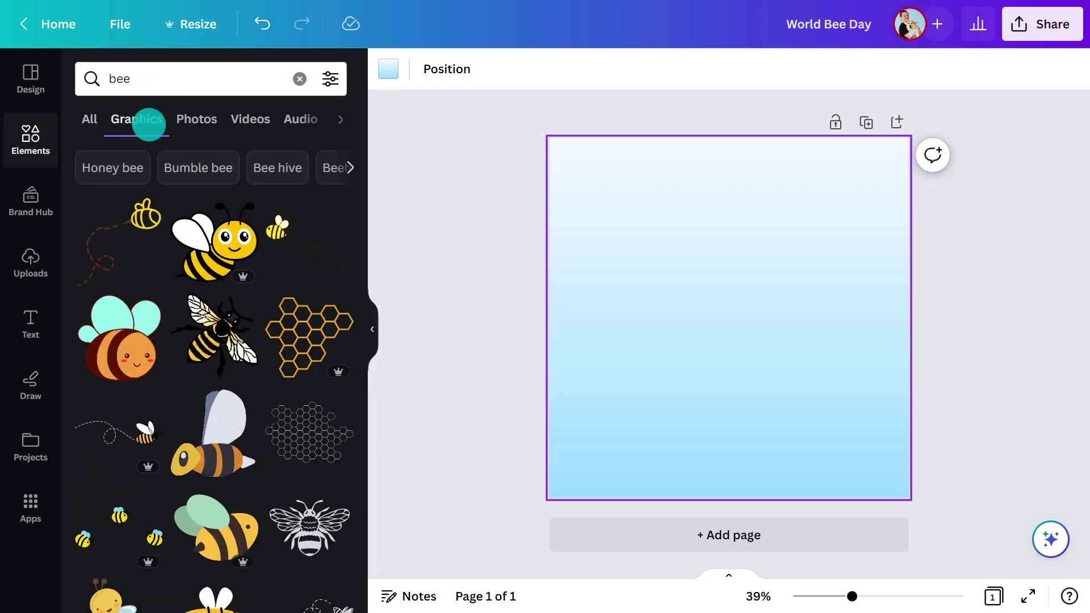
- Place the striped bee with raised wings in the page's upper right area at a small size and duplicate it
scroll(355, 282, down, 2)
drag(213, 330, 731, 218)
drag(970, 443, 615, 410)
click(754, 164)
- Flip the lower-left bee horizontally and enlarge it so it is bigger than the upper bee
click(434, 67)
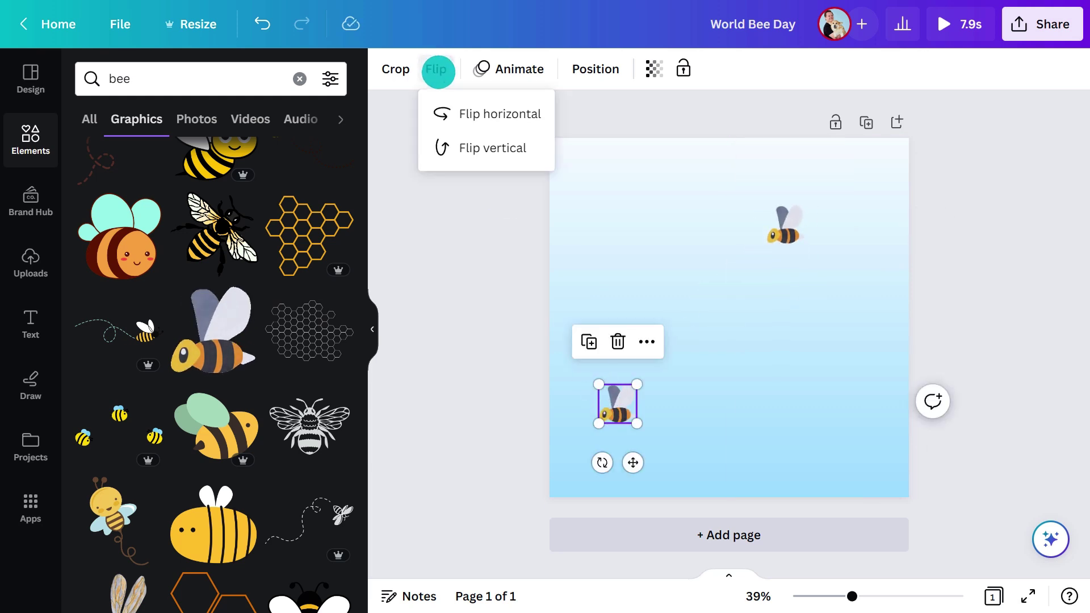
click(455, 109)
mouse_move(636, 385)
mouse_down()
mouse_move(657, 361)
mouse_move(740, 390)
mouse_move(800, 319)
mouse_move(619, 386)
mouse_up()
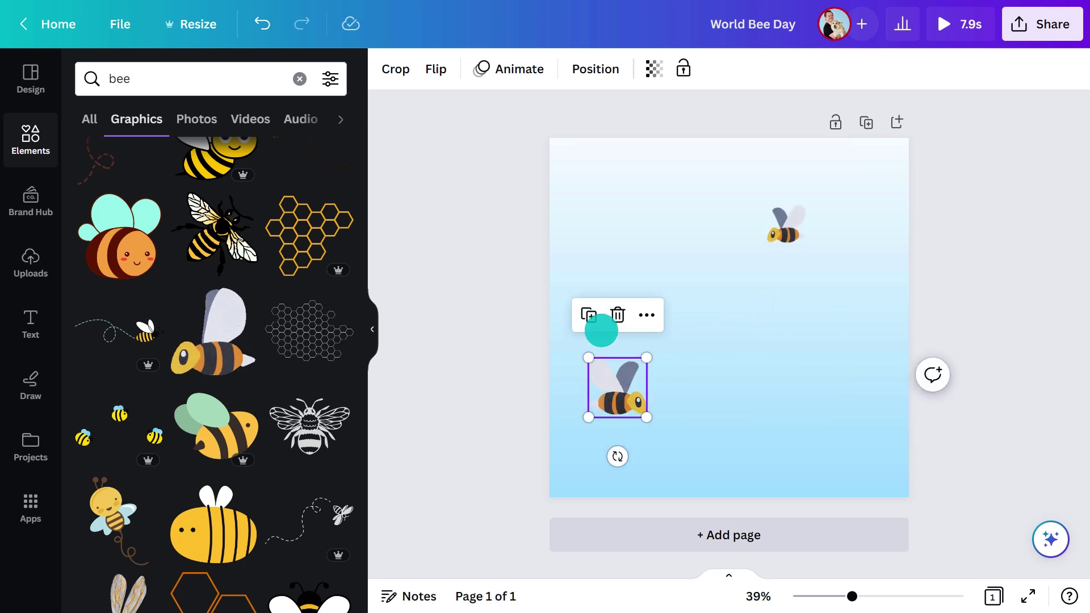
- Create a custom animation for the lower-left bee along a freehand wavy path with one loop toward the right edge
click(518, 70)
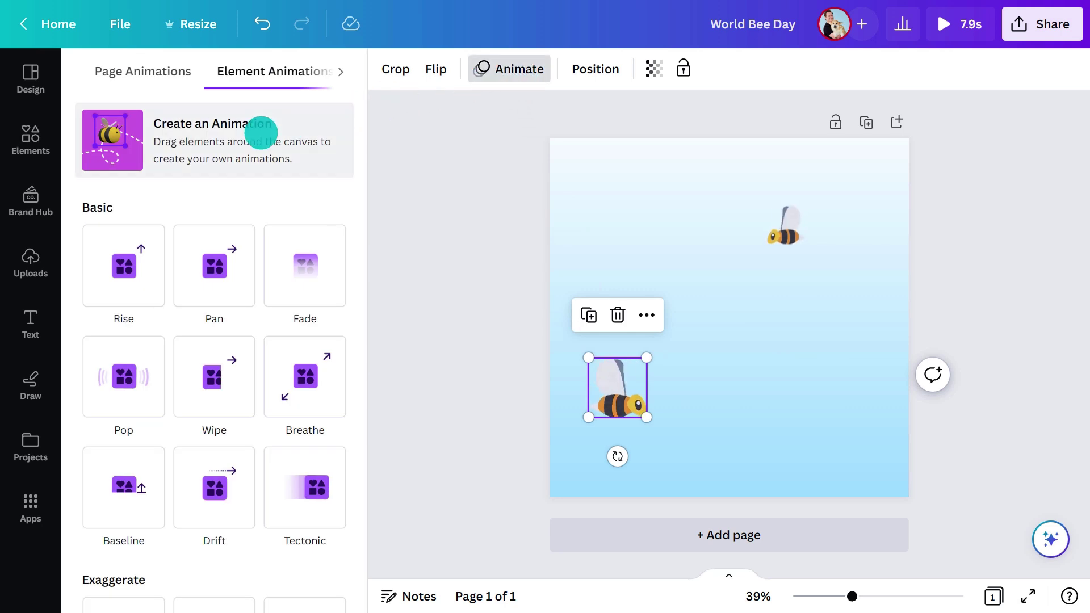
click(261, 133)
mouse_move(600, 386)
mouse_down()
mouse_move(667, 387)
mouse_move(709, 365)
mouse_move(680, 371)
mouse_move(712, 400)
mouse_move(786, 365)
mouse_move(873, 382)
mouse_up()
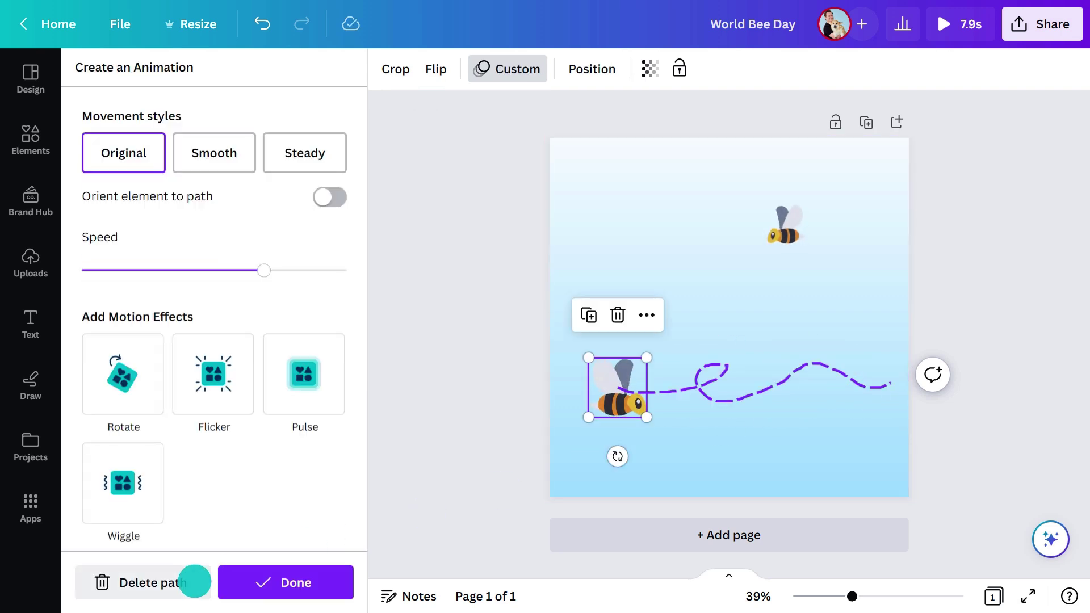
- Replace the lower-left bee's path with a straight horizontal path toward the page's right edge
click(197, 580)
key(shift)
drag(607, 383, 864, 392)
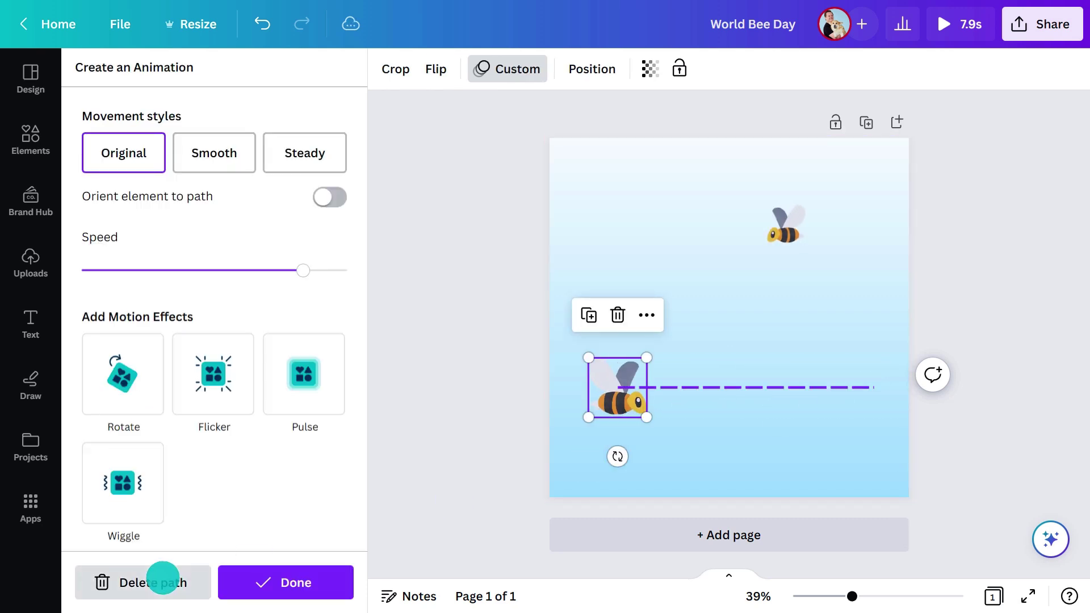
- Replace the straight path with a freehand path that makes two large loops on its way right
click(163, 578)
mouse_move(604, 387)
mouse_down()
mouse_move(677, 387)
mouse_move(636, 366)
mouse_move(788, 369)
mouse_move(782, 395)
mouse_move(763, 401)
mouse_move(744, 389)
mouse_move(744, 373)
mouse_move(778, 363)
mouse_move(831, 377)
mouse_move(852, 360)
mouse_up()
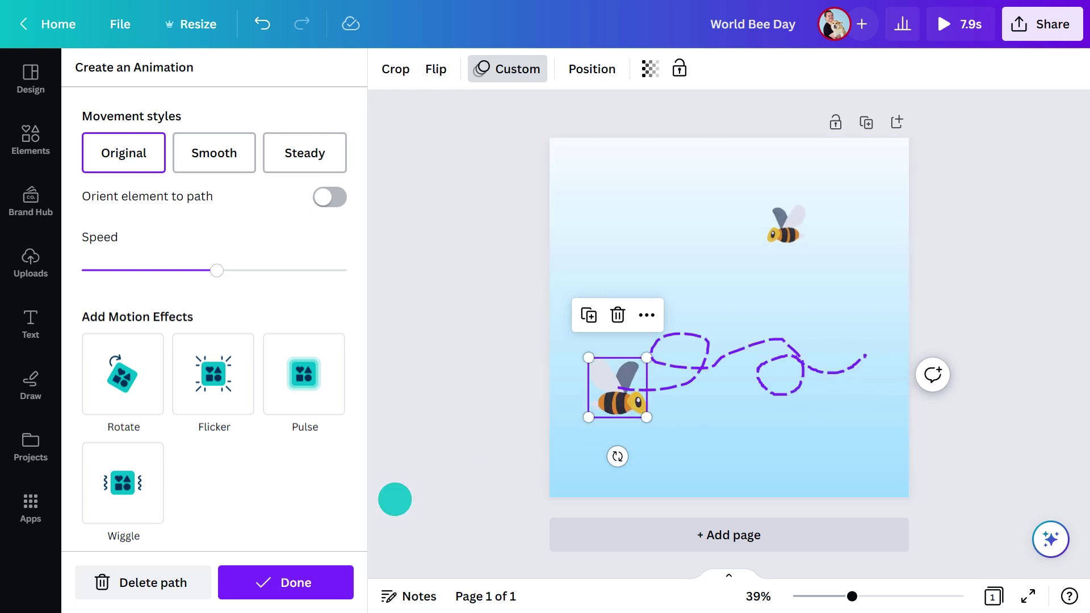
- Delete the current path and redraw it as a wavy path with two small loops that leaves the page's right edge
click(145, 579)
mouse_move(618, 388)
mouse_down()
mouse_move(697, 358)
mouse_move(707, 378)
mouse_move(688, 379)
mouse_move(689, 358)
mouse_move(710, 353)
mouse_move(770, 384)
mouse_move(827, 381)
mouse_move(872, 359)
mouse_up()
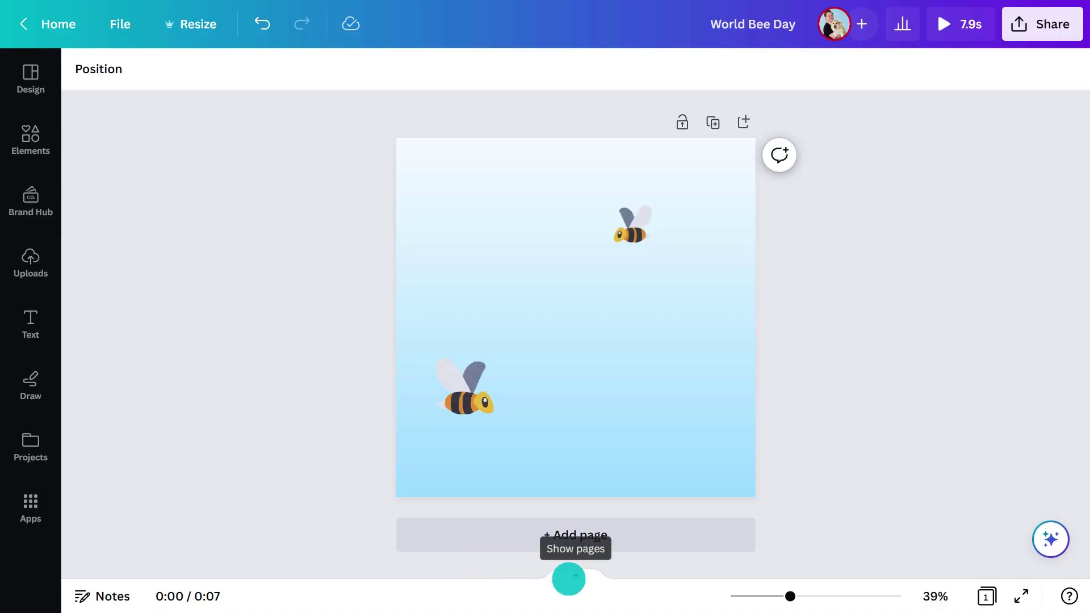
- Show the page timeline and add the Wiggle motion effect to the lower-left bee's custom animation
click(570, 576)
click(462, 382)
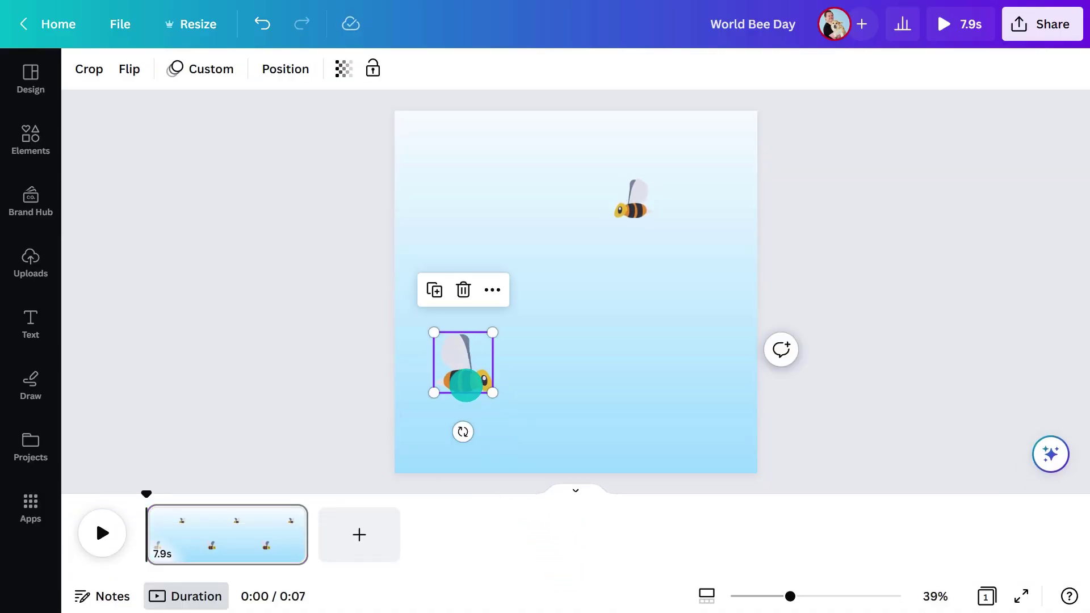
click(205, 68)
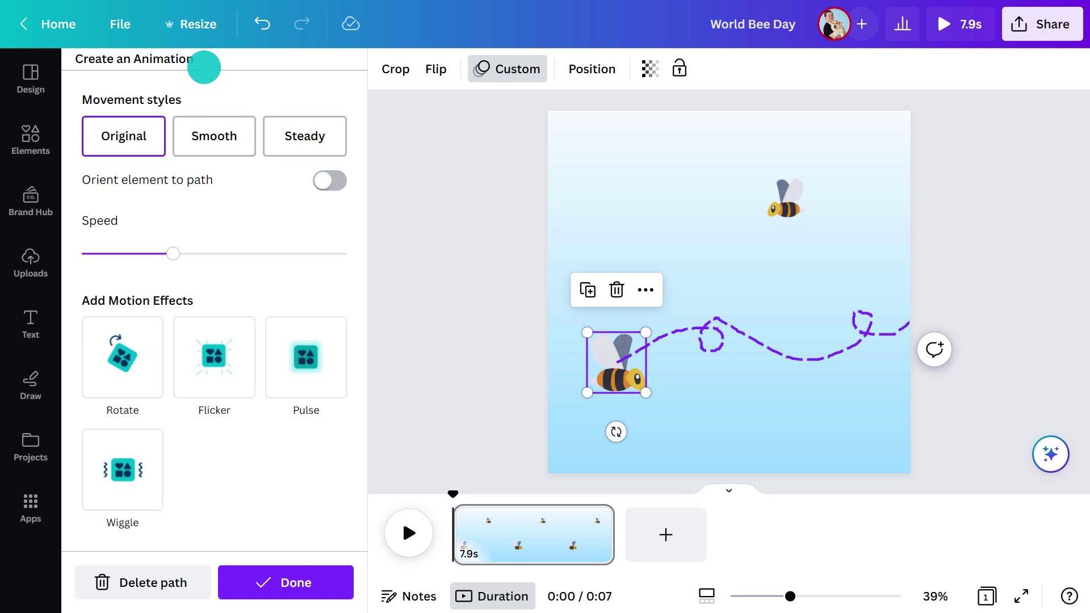
click(120, 446)
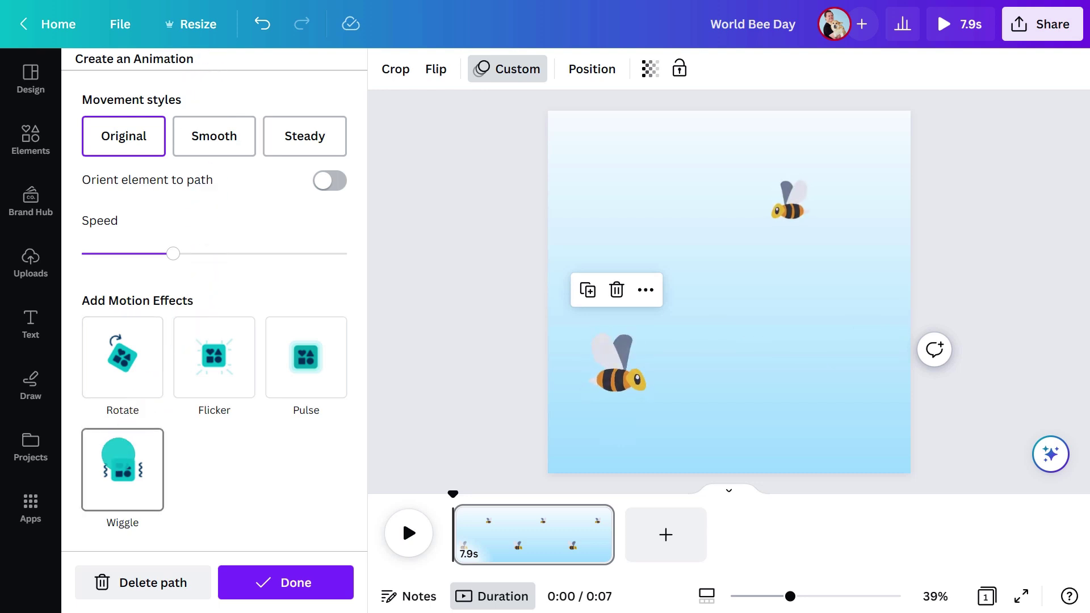
- Preview the bee's animation, raise its speed to slightly above the slider's midpoint, and play it again
click(403, 529)
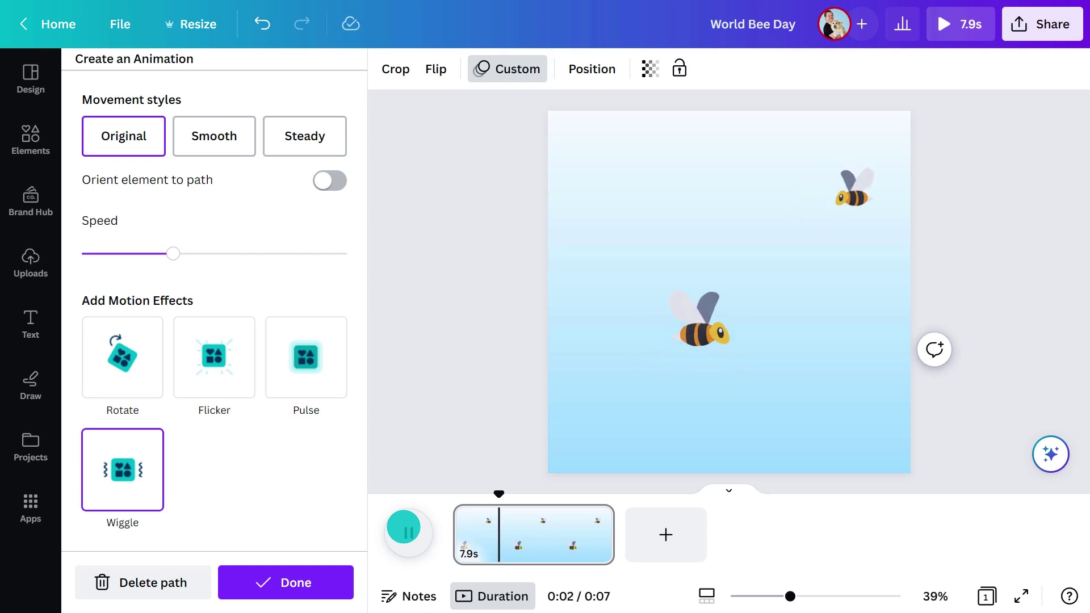
click(402, 518)
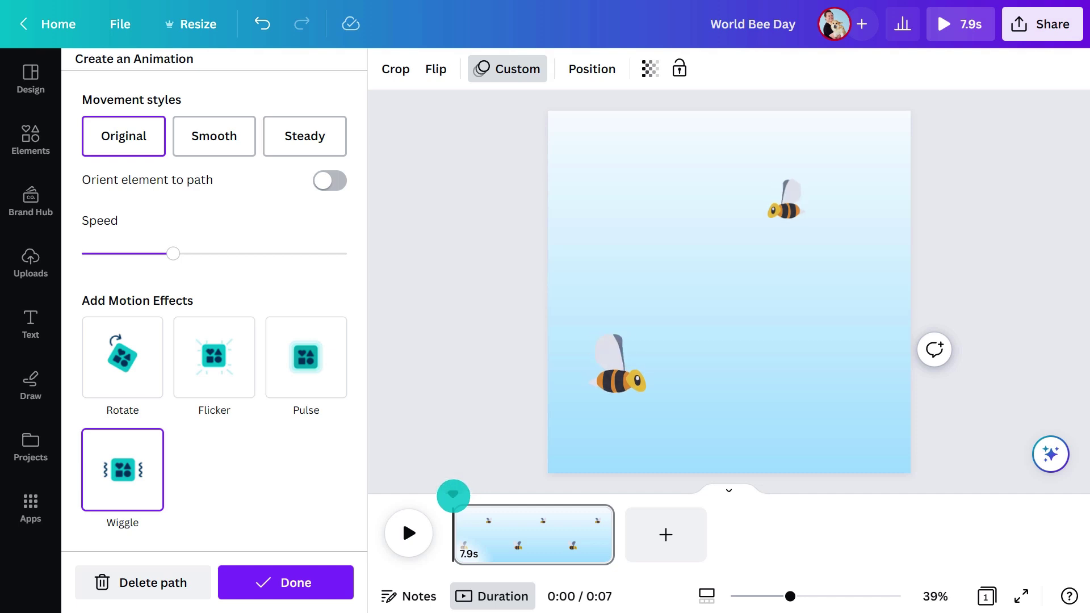
drag(173, 253, 232, 254)
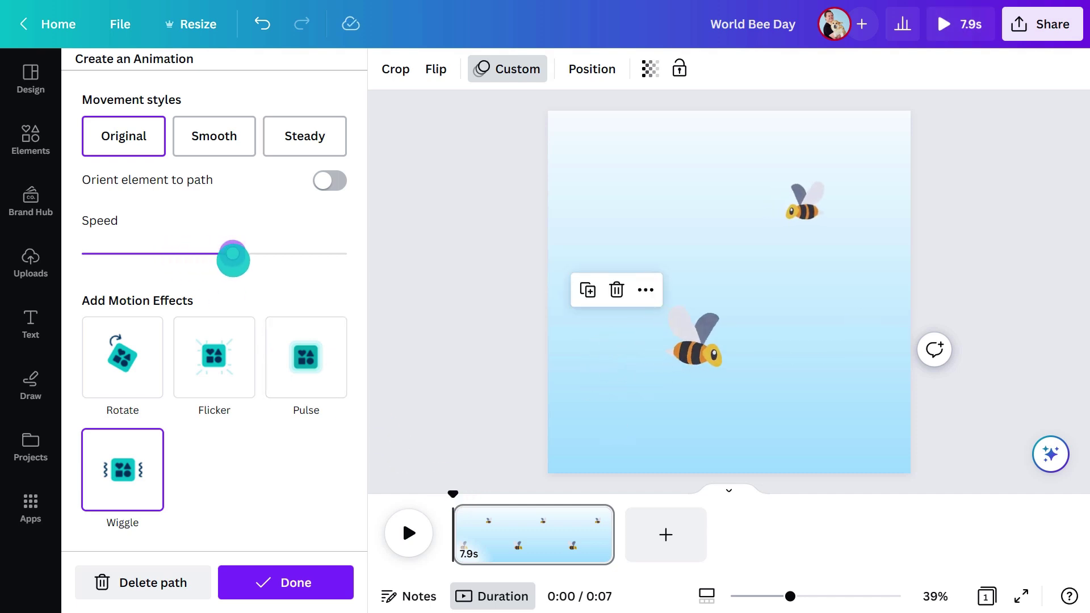
click(404, 526)
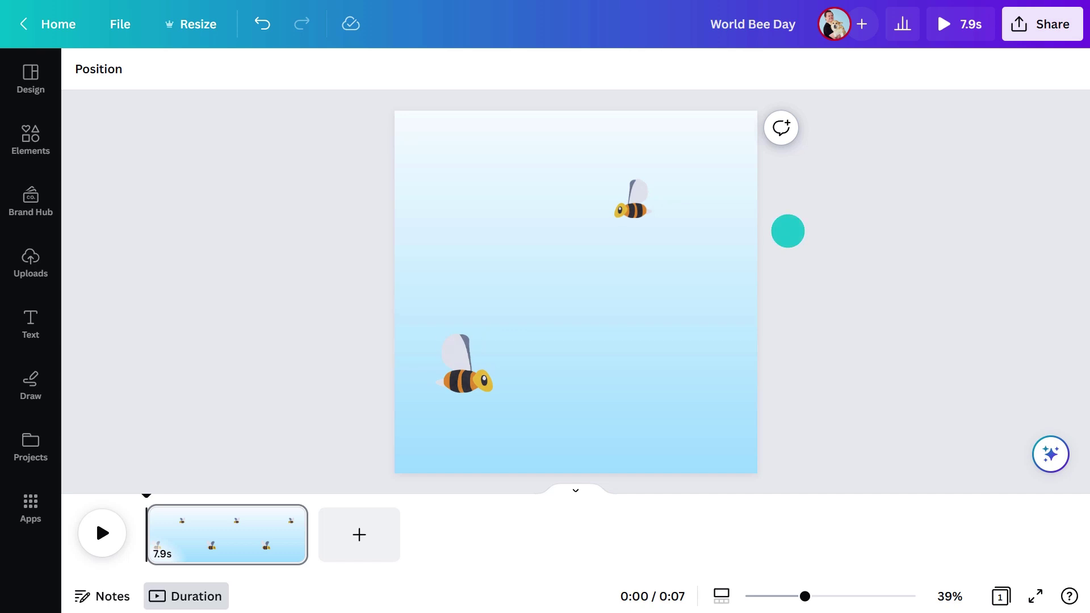
- Try a speed near the slider's midpoint for the upper-right bee's custom animation and undo the change
click(635, 202)
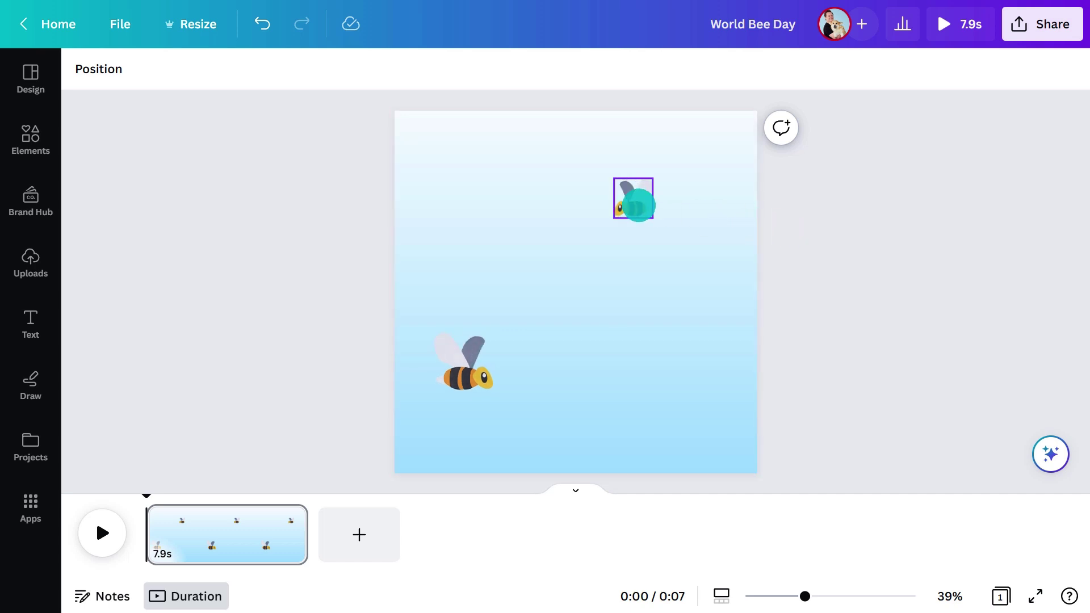
click(196, 68)
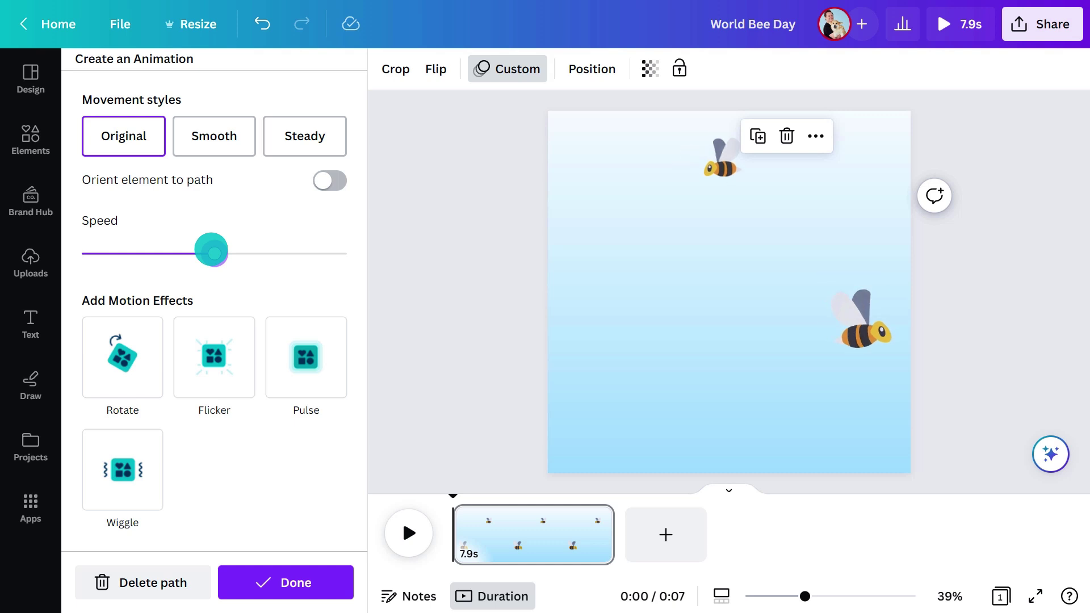
click(259, 27)
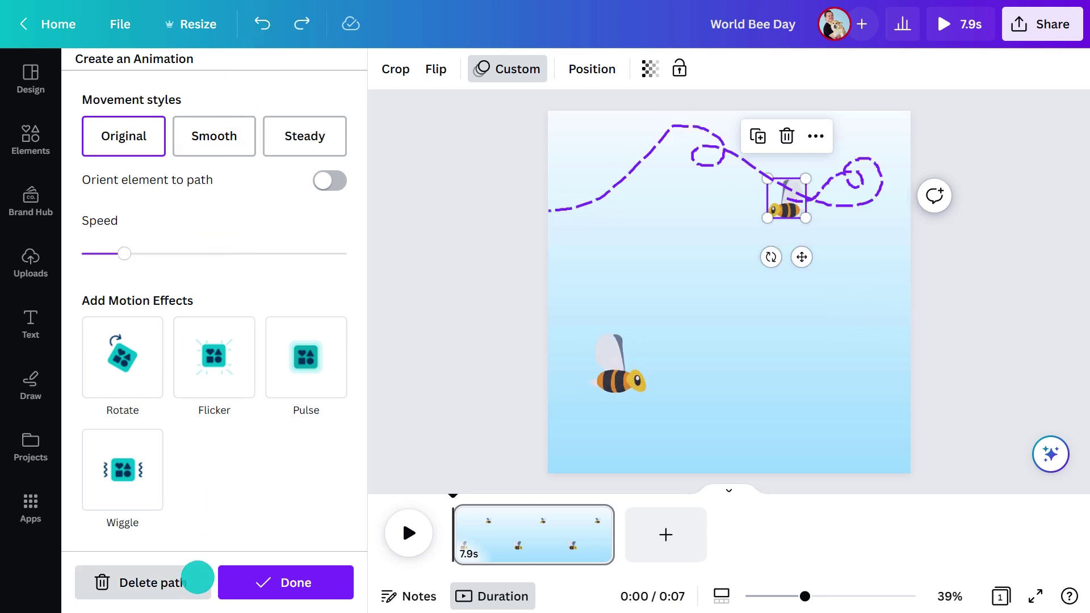
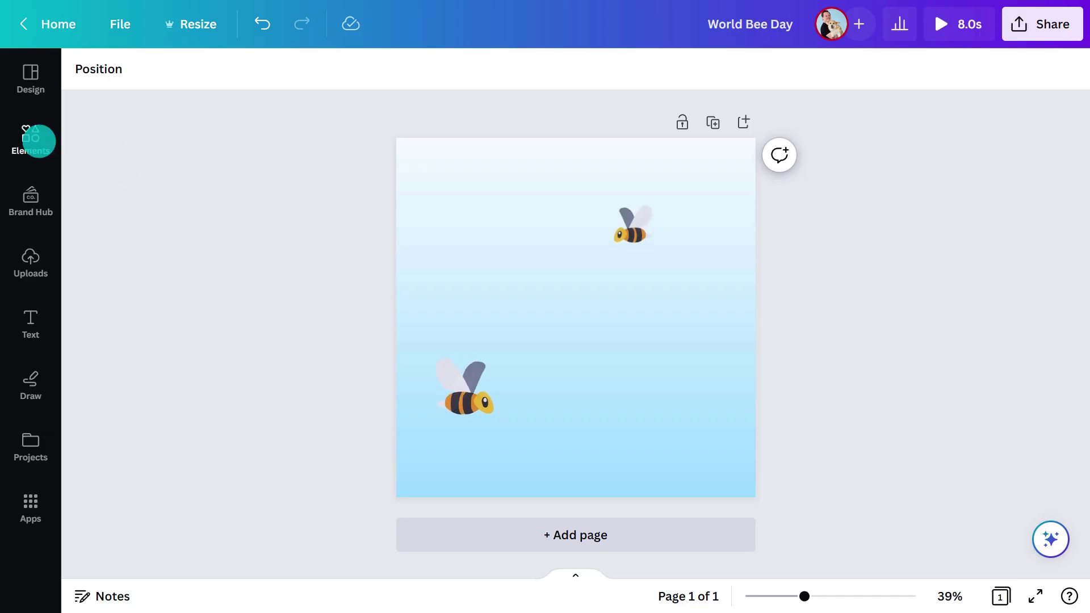
- Search the elements library for "clouds" and limit the results to graphics
click(38, 142)
click(180, 76)
text(clouds)
key(Return)
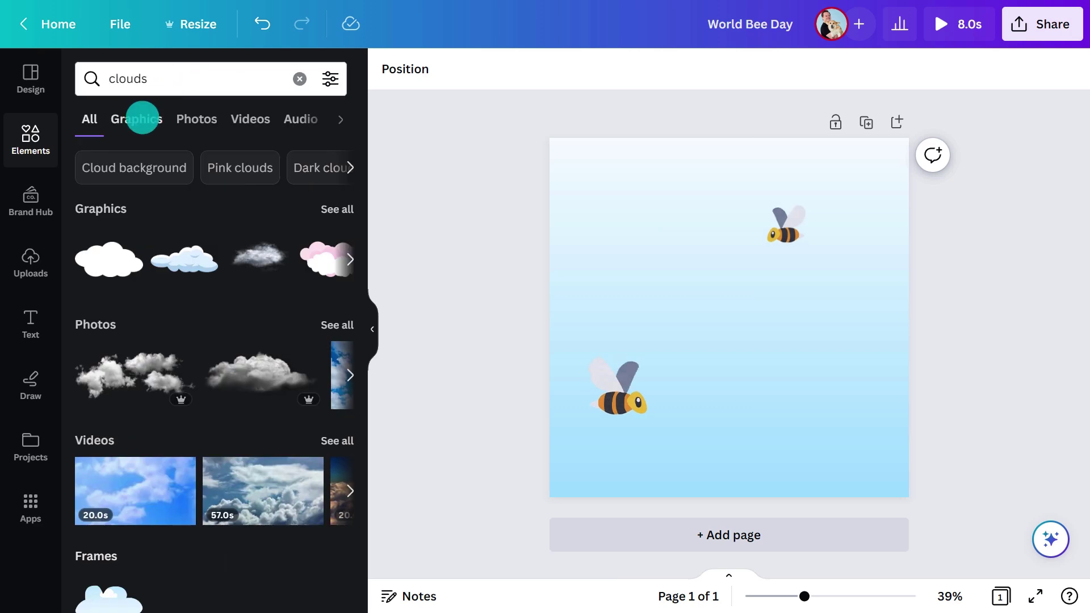
click(142, 119)
- Arrange white-and-blue cloud graphics of different sizes across the upper part of the page and group them
drag(309, 522, 716, 301)
drag(788, 272, 804, 266)
drag(584, 122, 879, 199)
click(689, 295)
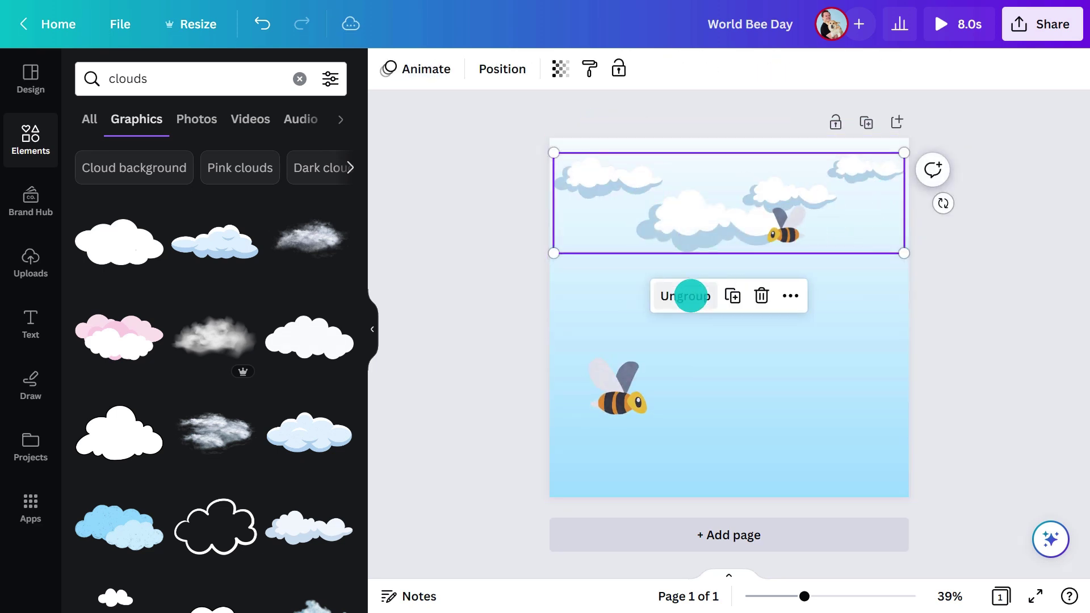
- Shift the cloud group partly beyond the page's right edge and give it a straight leftward custom animation with the Steady movement style
drag(699, 222, 763, 221)
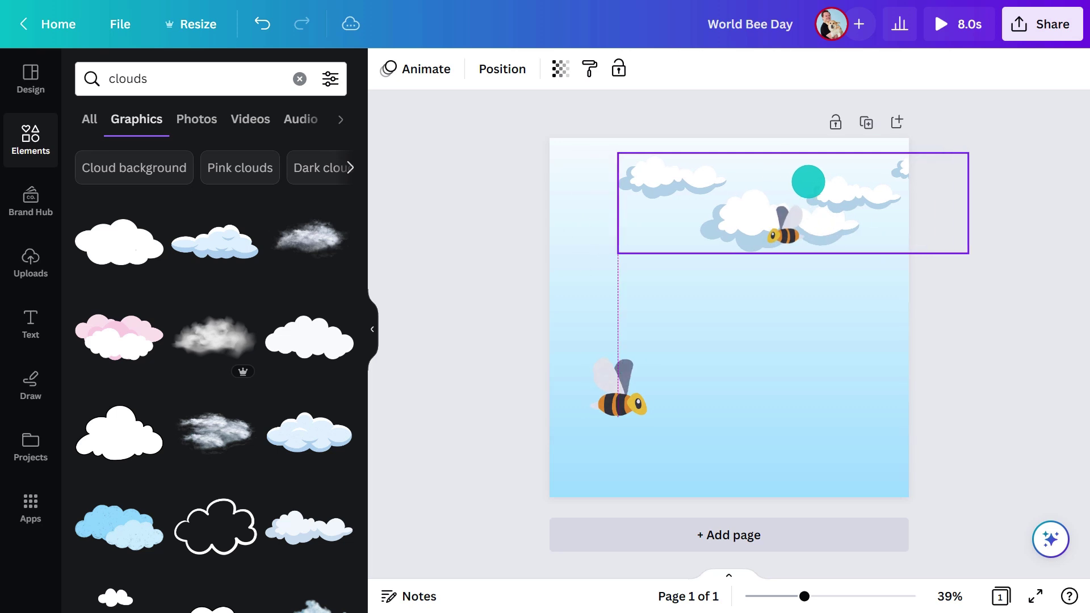
drag(810, 181, 810, 182)
click(433, 68)
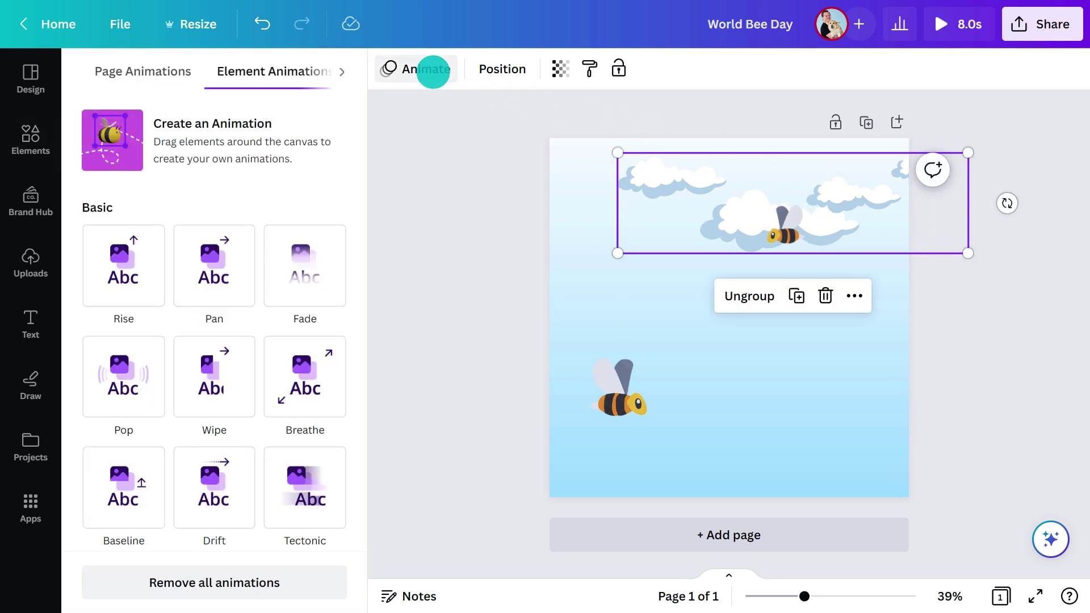
click(275, 132)
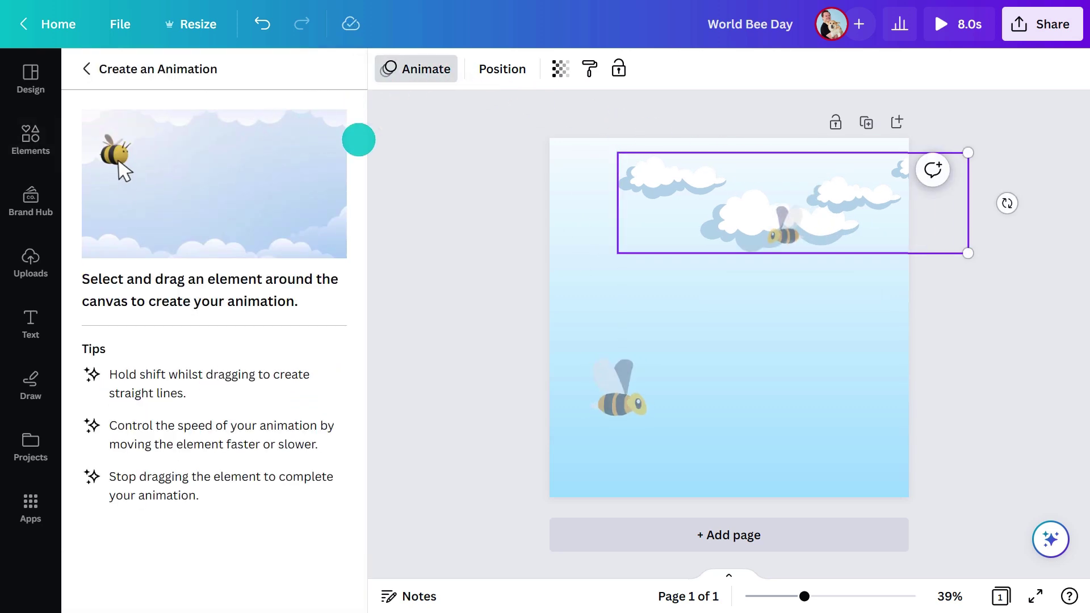
key(shift)
drag(793, 203, 778, 203)
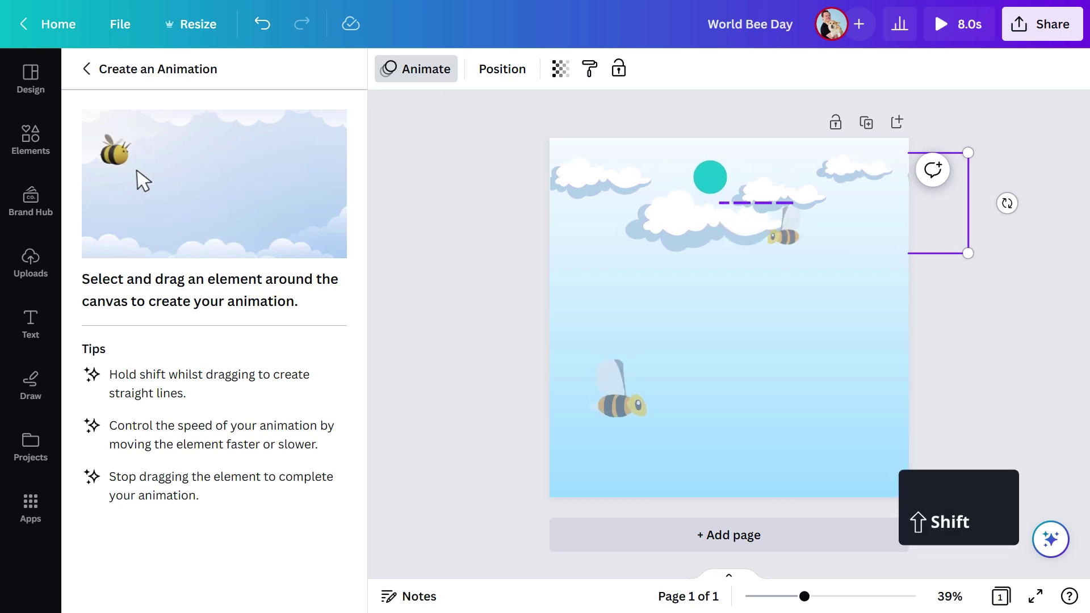
drag(694, 203, 694, 203)
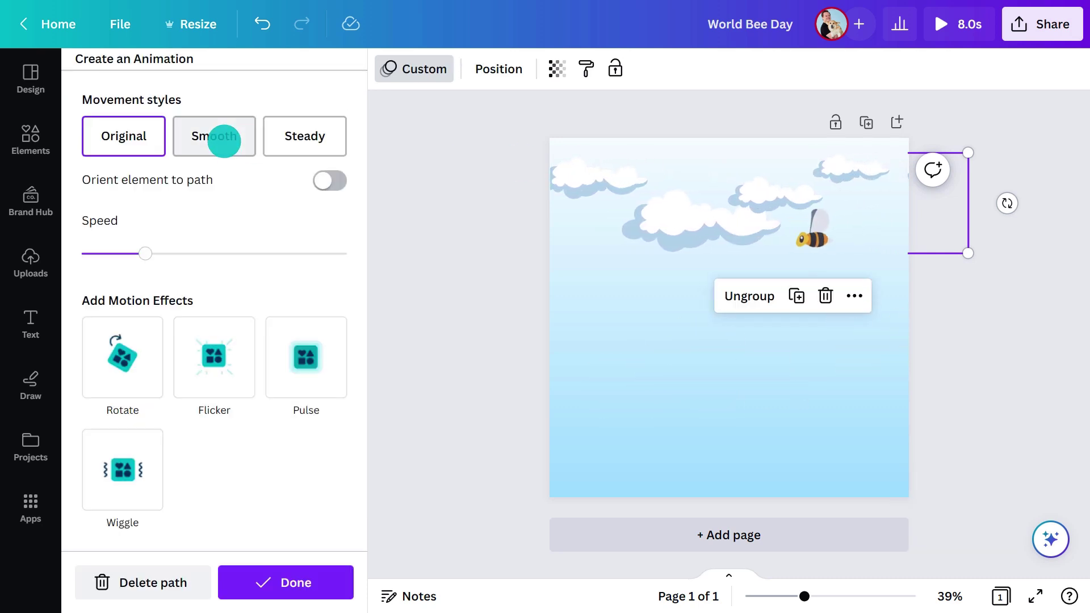
click(224, 140)
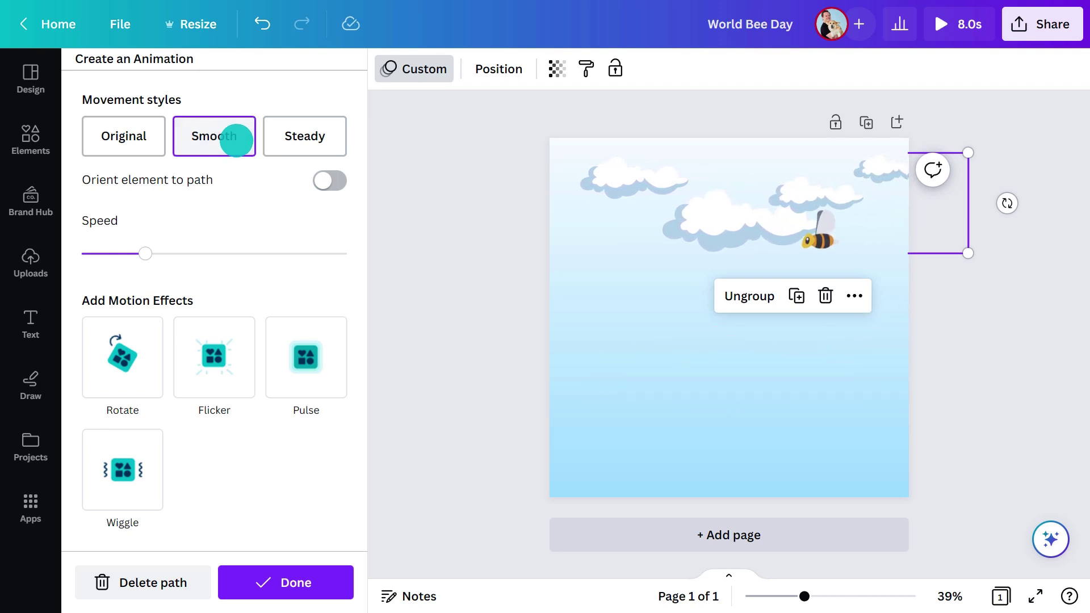
click(302, 138)
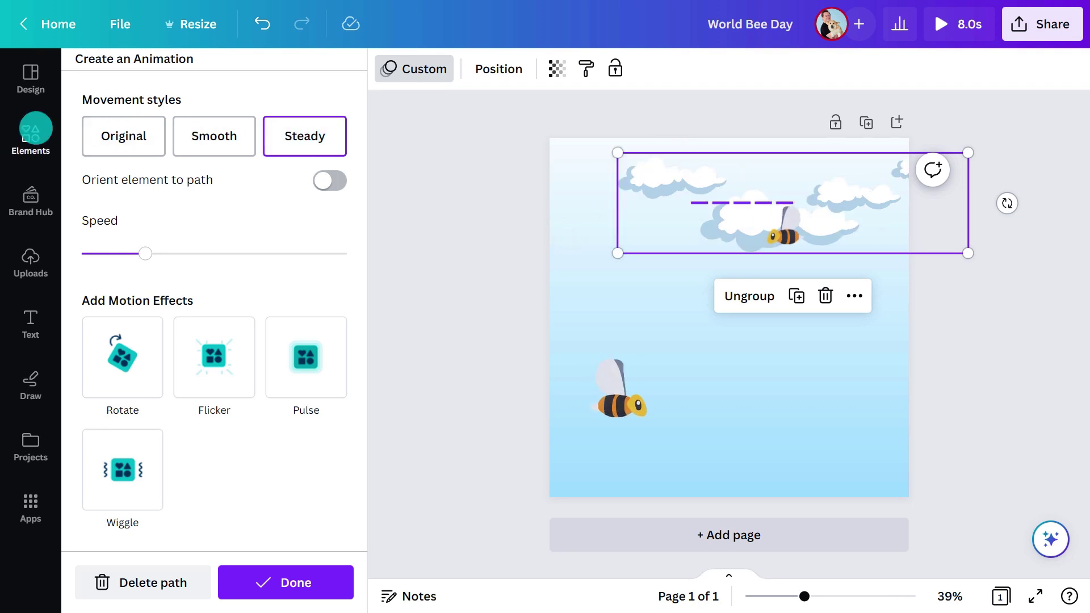
- Search the elements library for "flowers" and limit the results to graphics
click(38, 128)
click(173, 79)
text(flowers)
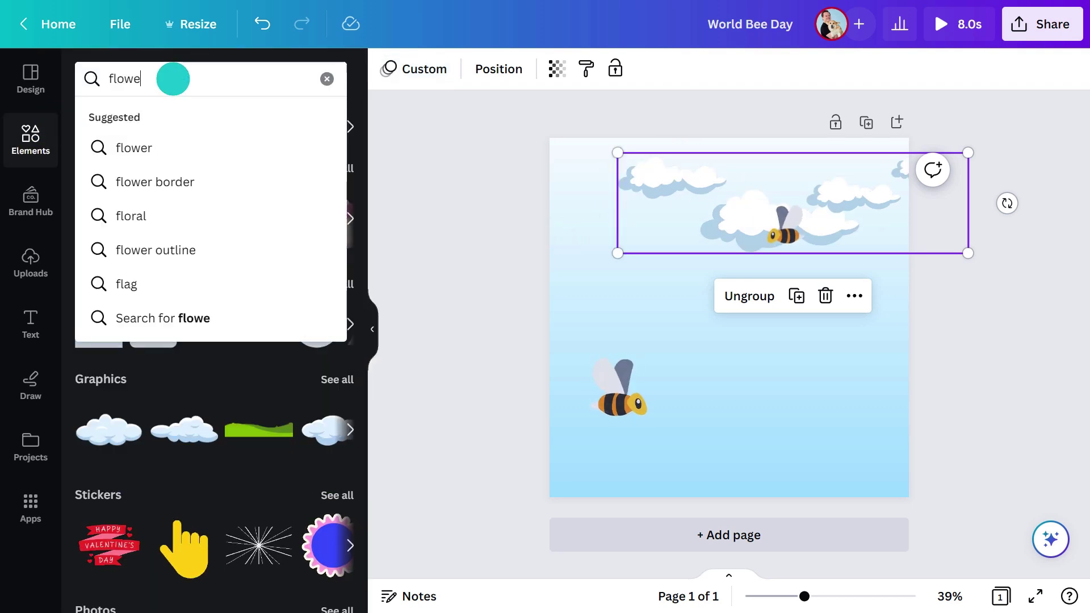
key(Return)
click(142, 117)
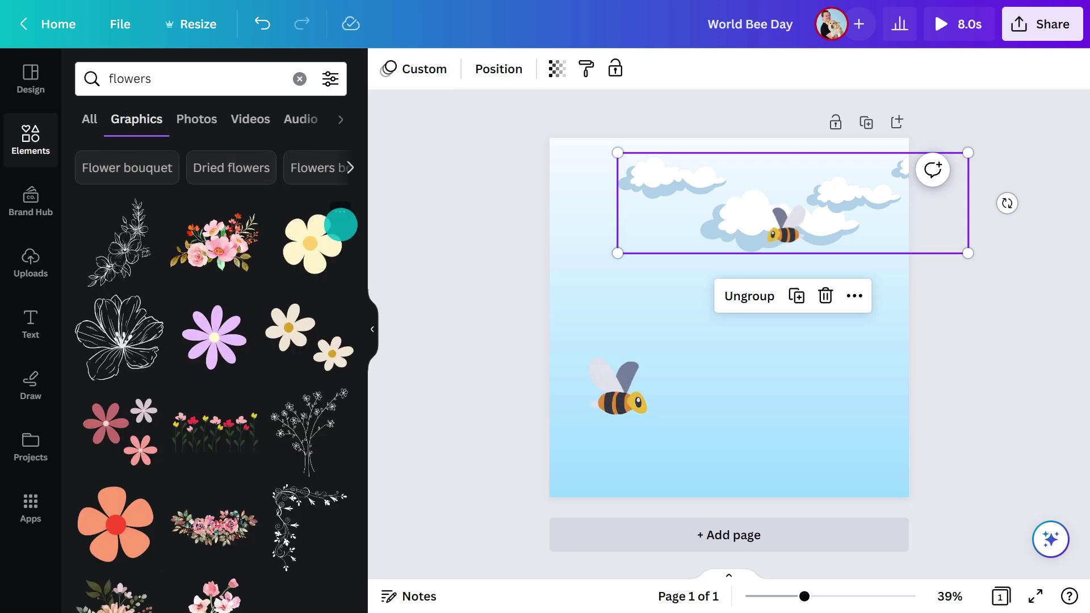
- Add the pink tulip row graphic, enlarge it to about half the page width, and align it with the page's lower-left corner
scroll(355, 233, down, 6)
drag(117, 384, 587, 430)
drag(686, 470, 717, 483)
drag(620, 450, 617, 480)
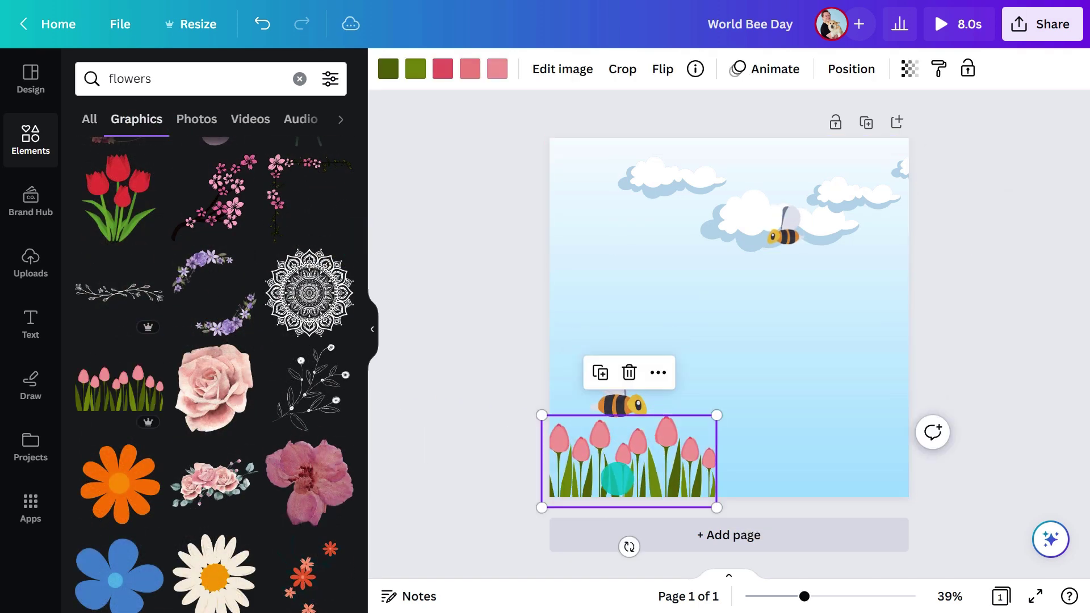
- Recolor the tulip petals red and extend the row across the page's lower edge with grouped copies
click(499, 72)
click(100, 172)
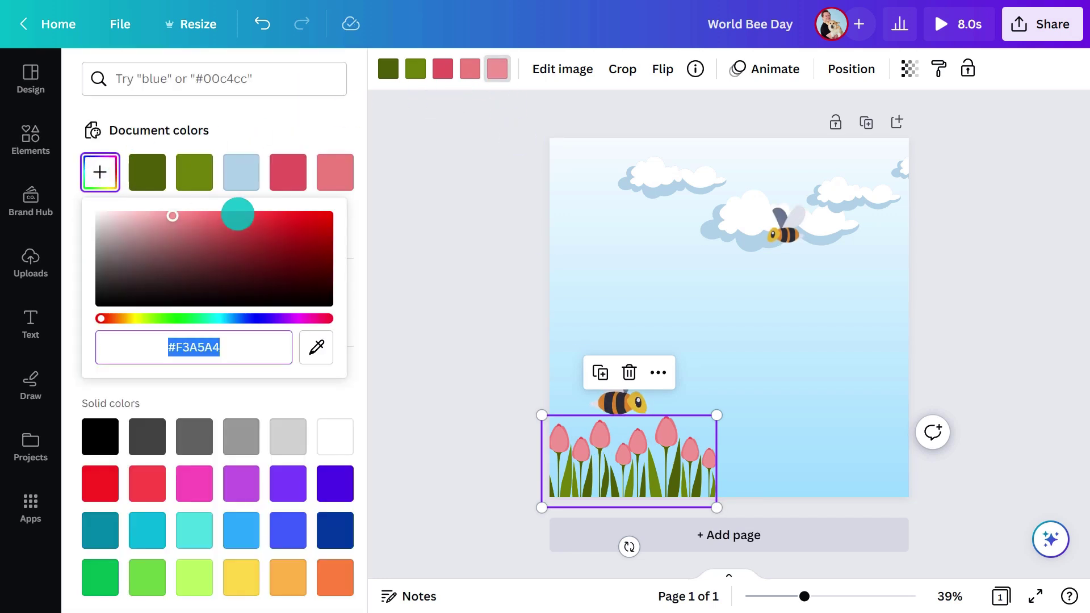
click(254, 218)
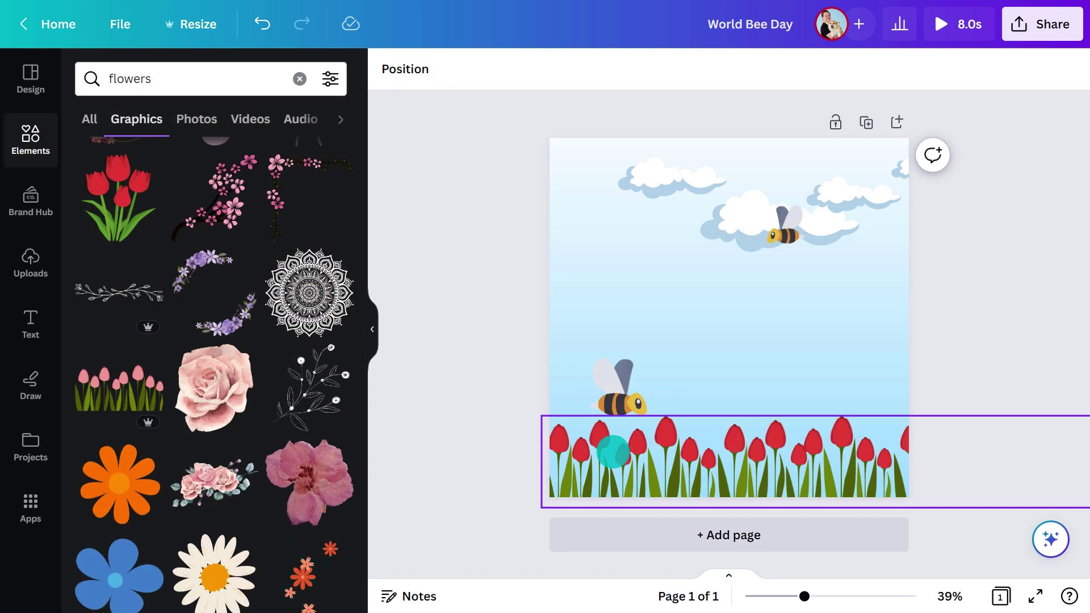
- Give the tulip group a custom animation that moves it left across the page with the Steady movement style
click(610, 449)
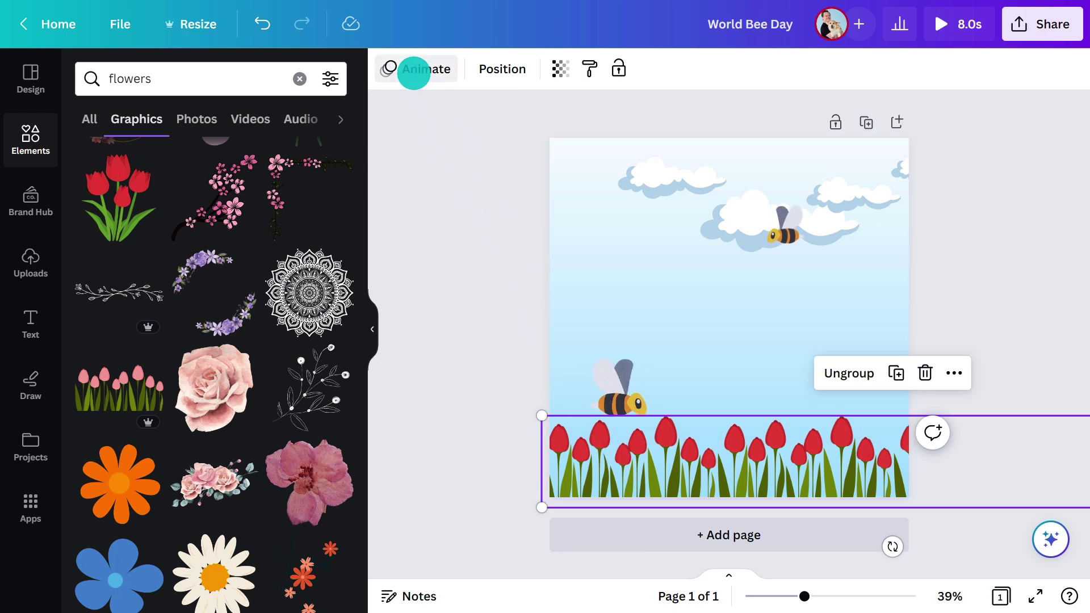
click(414, 70)
click(287, 145)
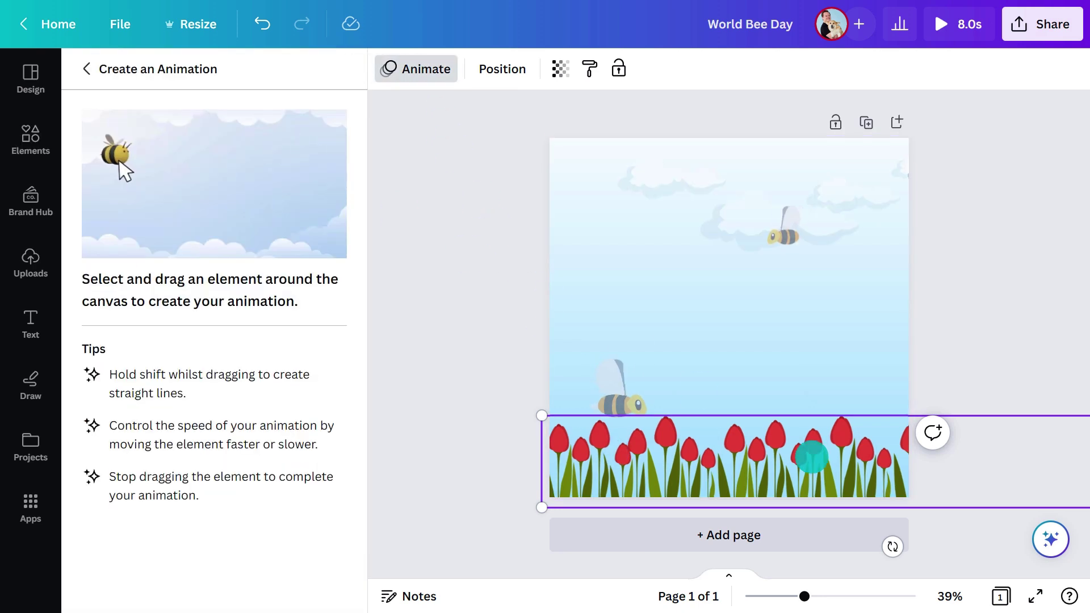
drag(812, 456, 484, 441)
click(305, 137)
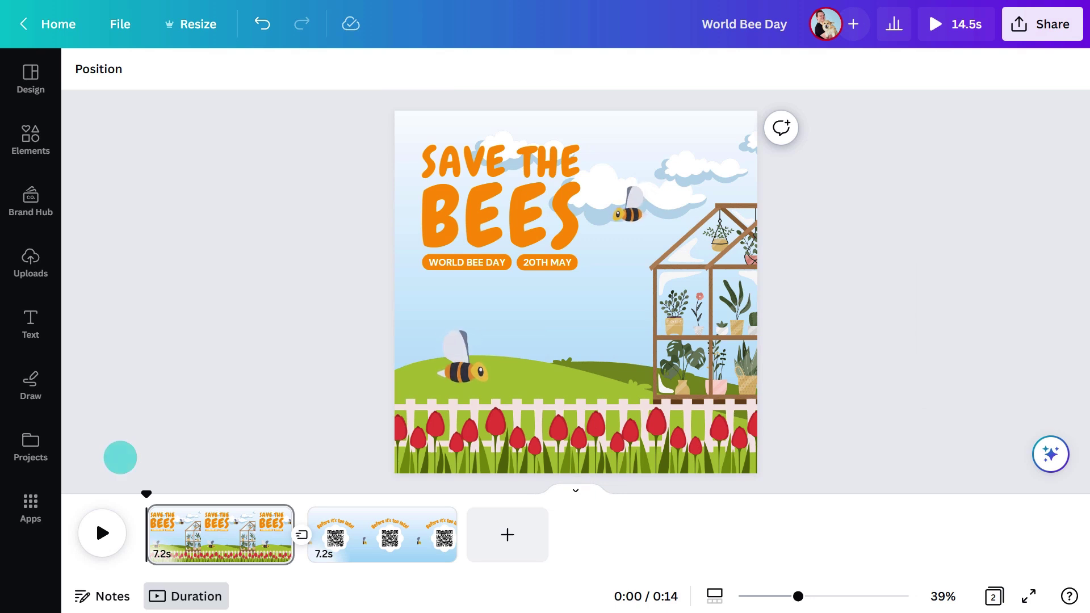
- Play back the finished two-page bee design and download it as an MP4 video
click(104, 531)
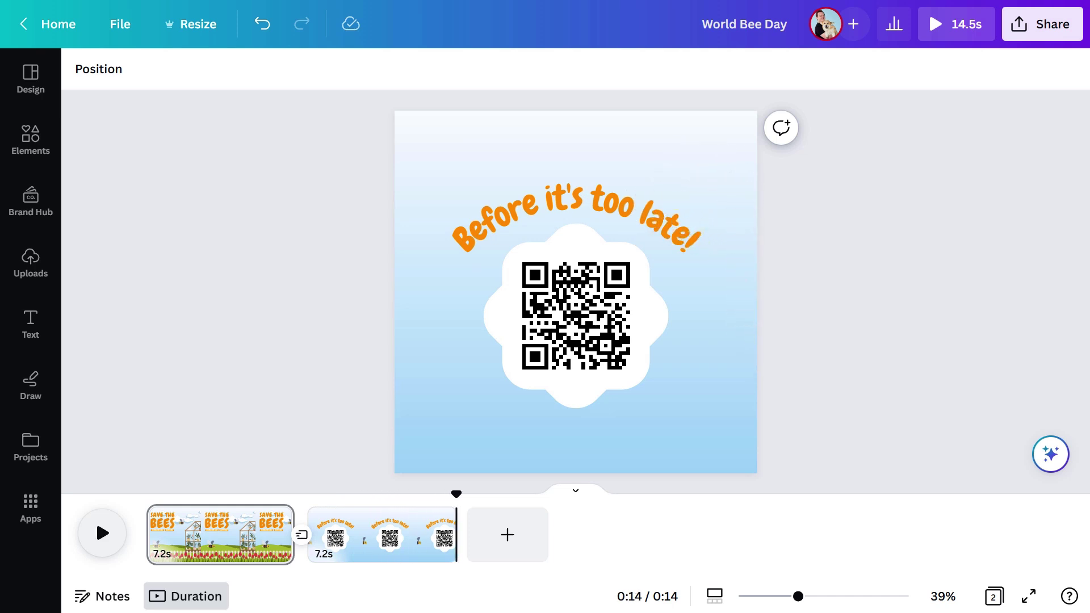
click(1029, 30)
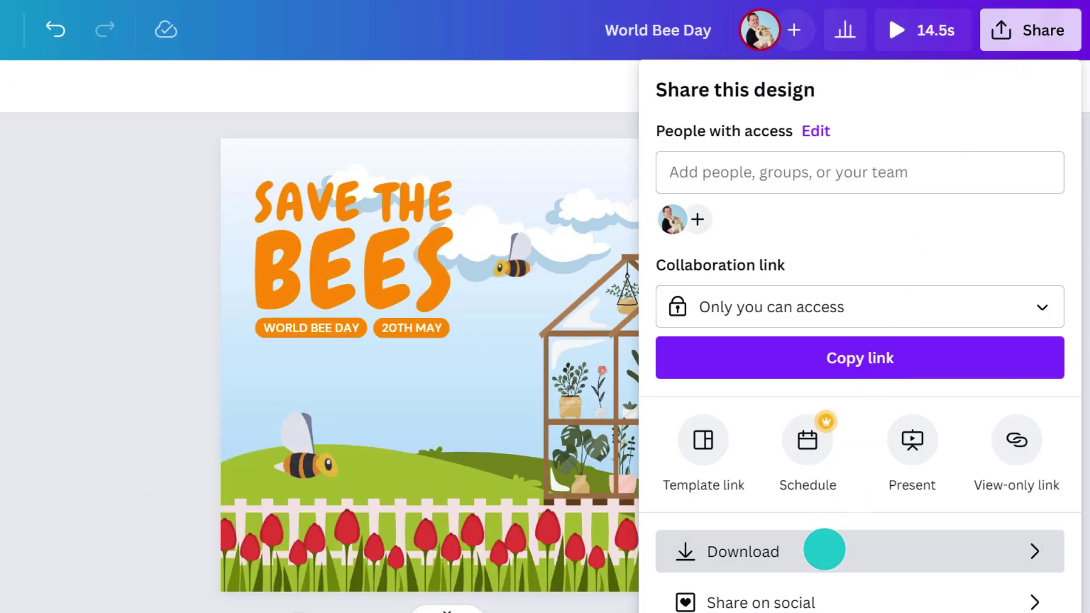
click(823, 550)
click(869, 518)
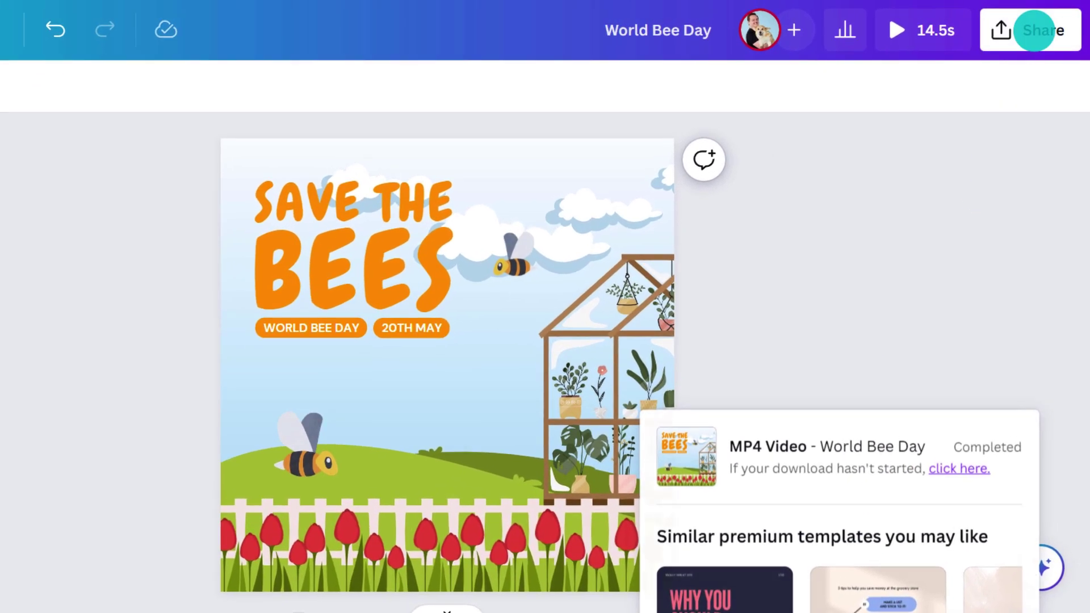
- Open the options for sharing the design on social media
click(1045, 23)
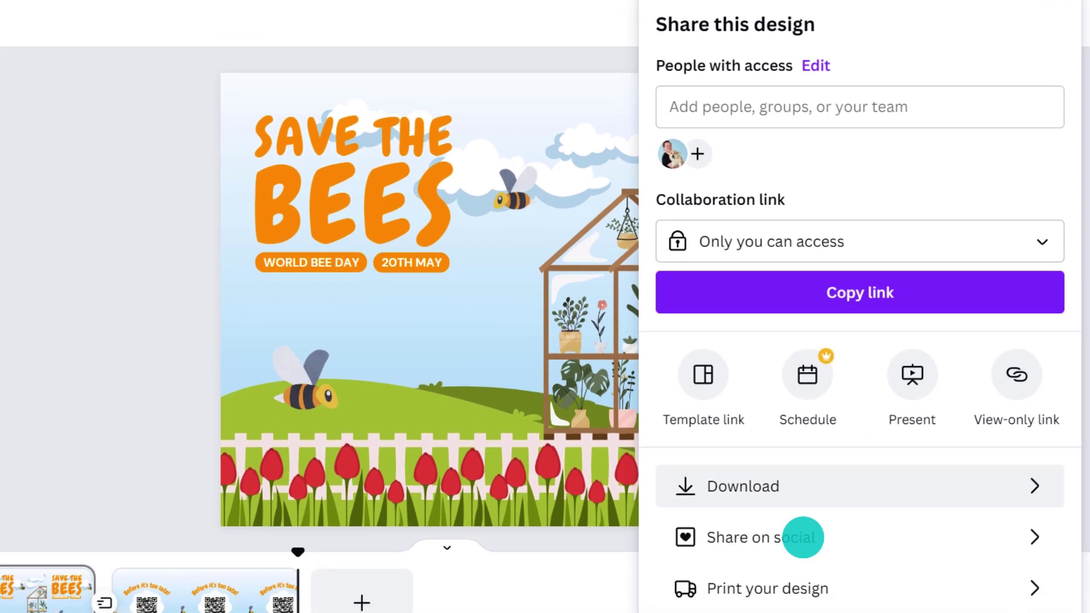
click(795, 603)
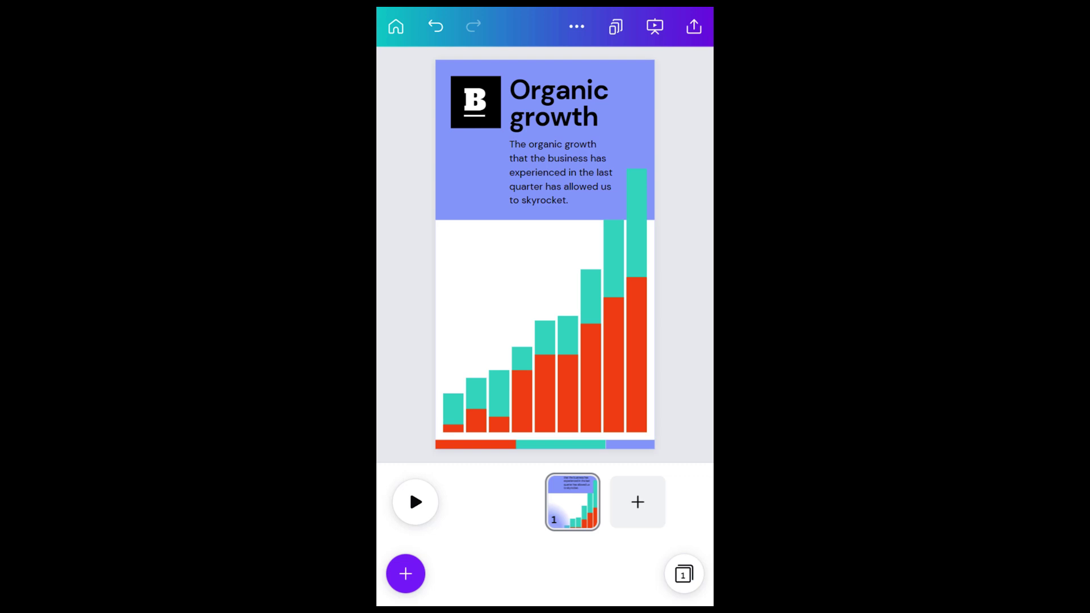
click(409, 393)
drag(409, 393, 588, 217)
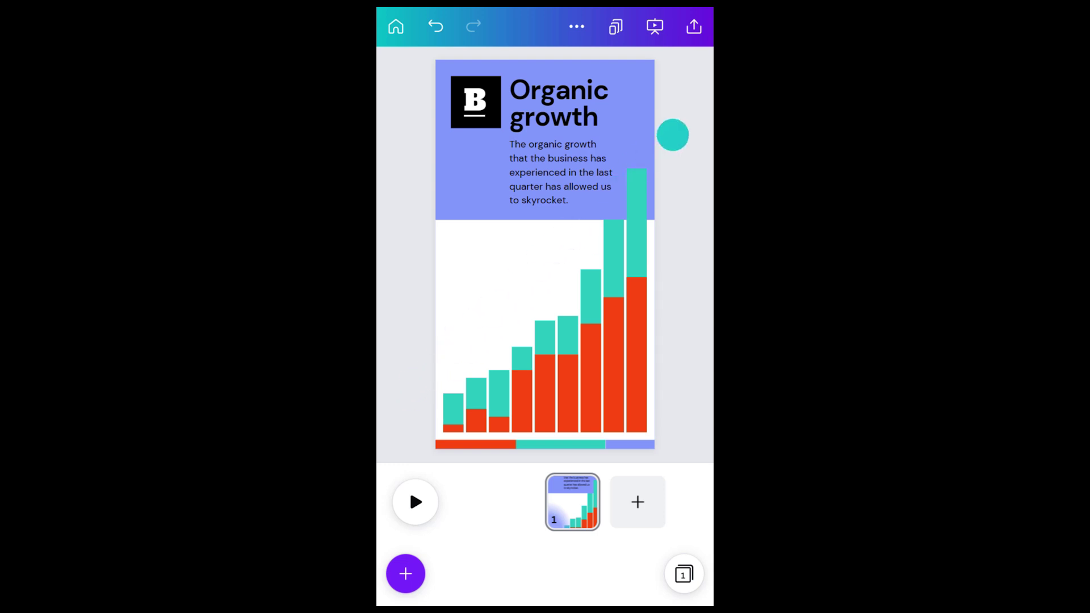
- Search the elements library for "rocket" and limit the results to graphics
click(405, 574)
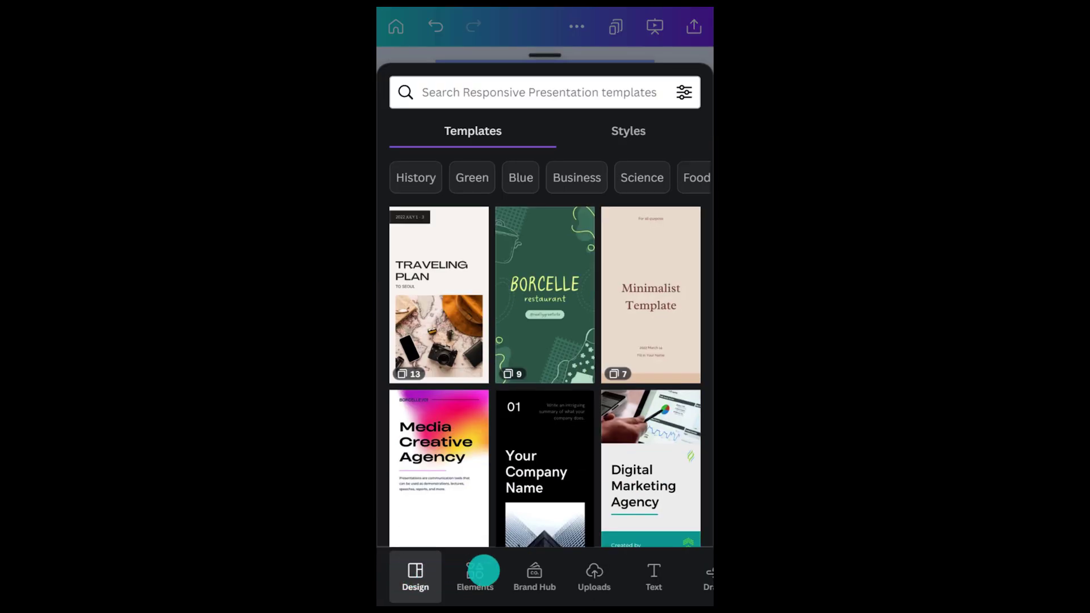
click(475, 573)
click(580, 93)
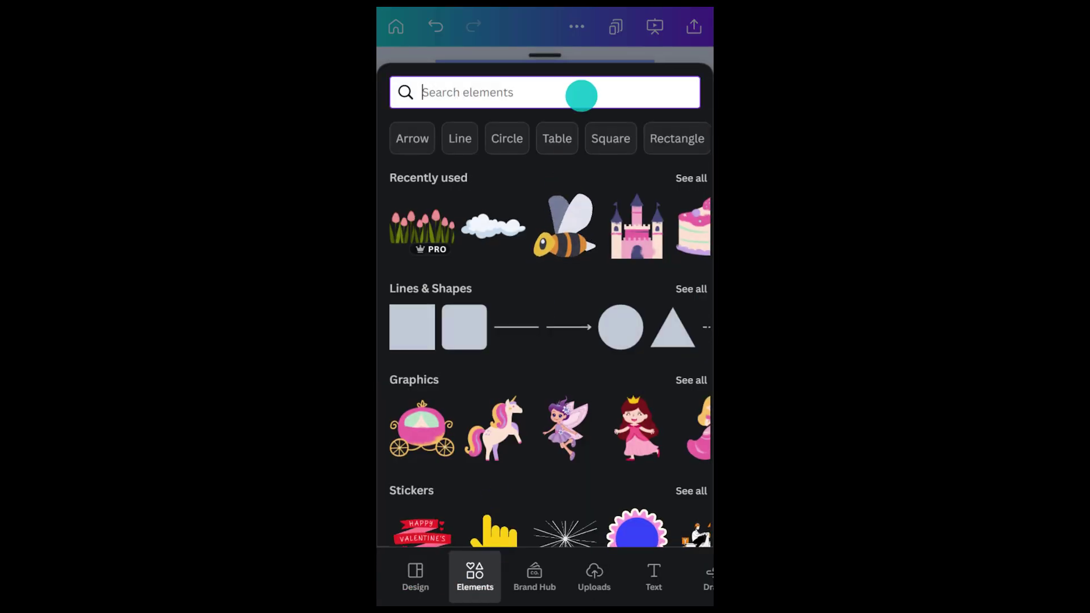
text(rocket)
key(Return)
click(451, 137)
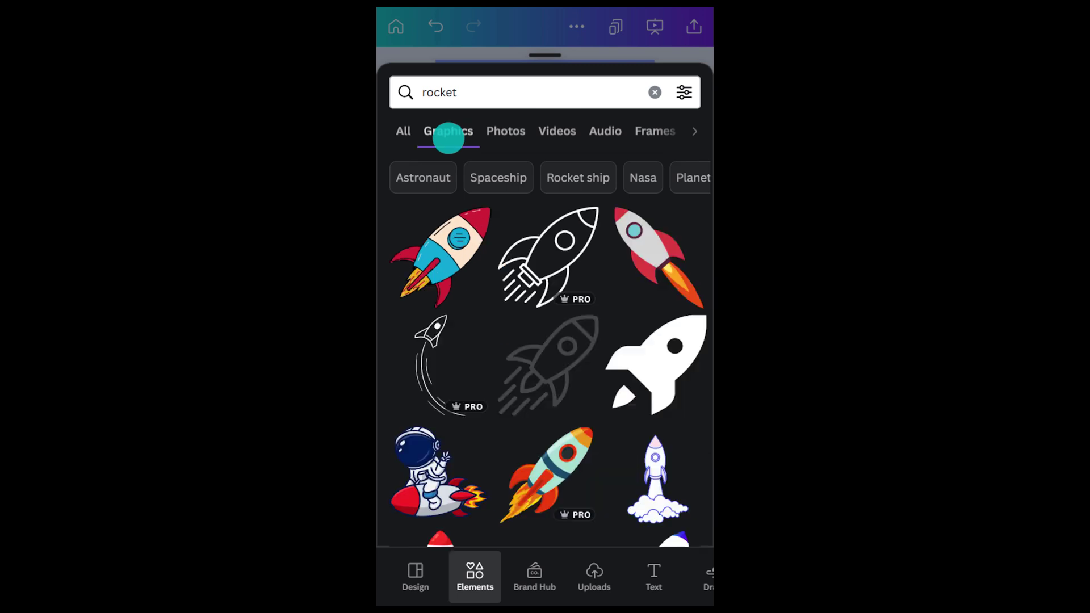
- Add a diagonal rocket graphic to the page and recolor its body black, its nose and fins teal, and its flames orange-red
scroll(536, 375, down, 10)
click(439, 270)
click(464, 564)
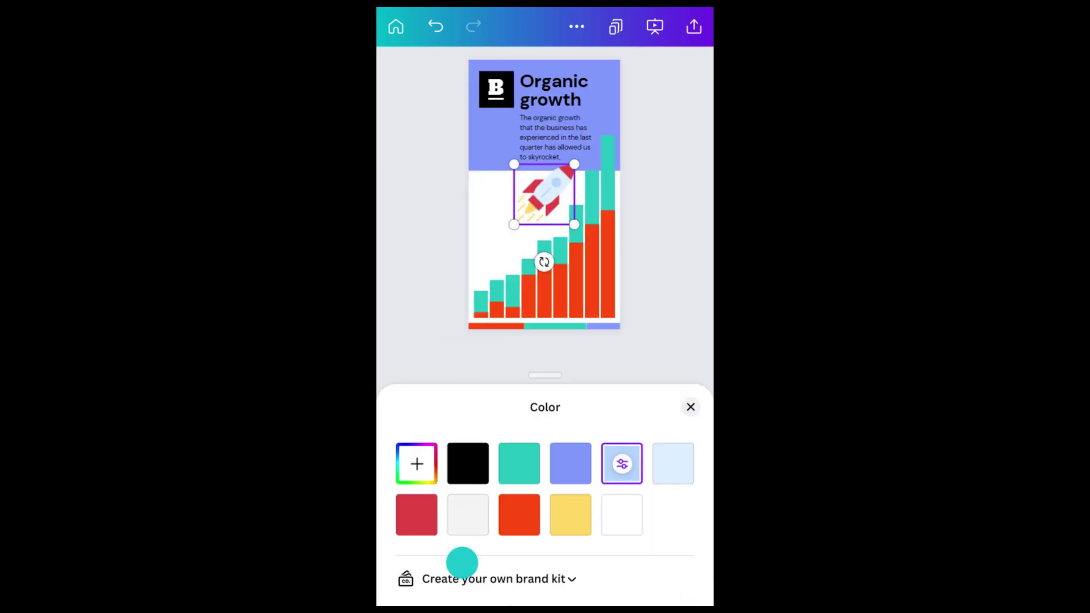
click(691, 391)
click(519, 568)
click(477, 448)
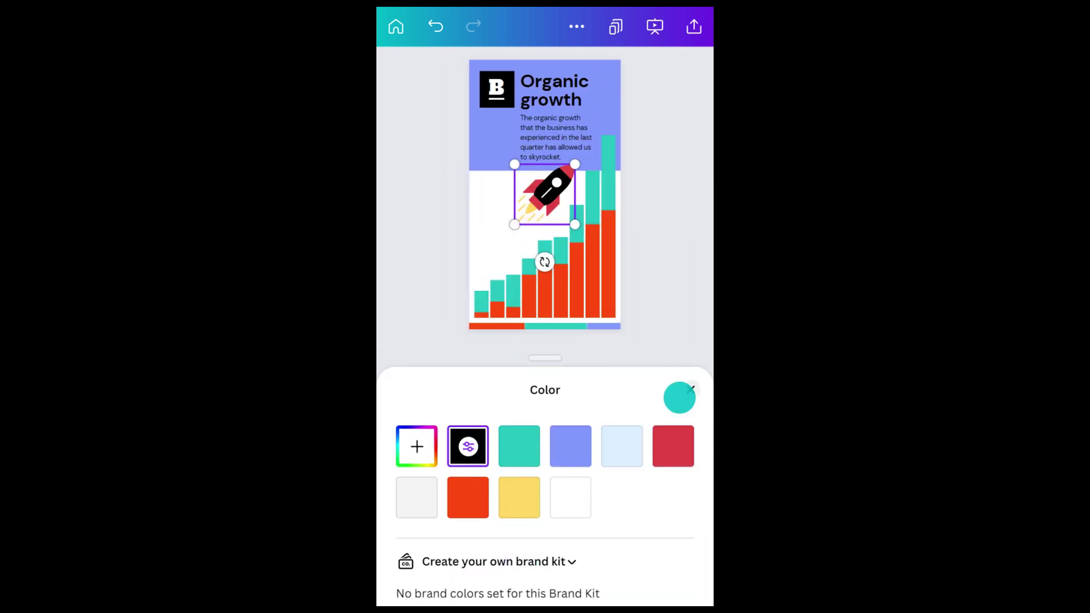
click(690, 389)
- Place the rocket beyond the page's lower-left edge and create a custom animation path rising diagonally above the bars past the upper-right edge
drag(637, 564, 550, 565)
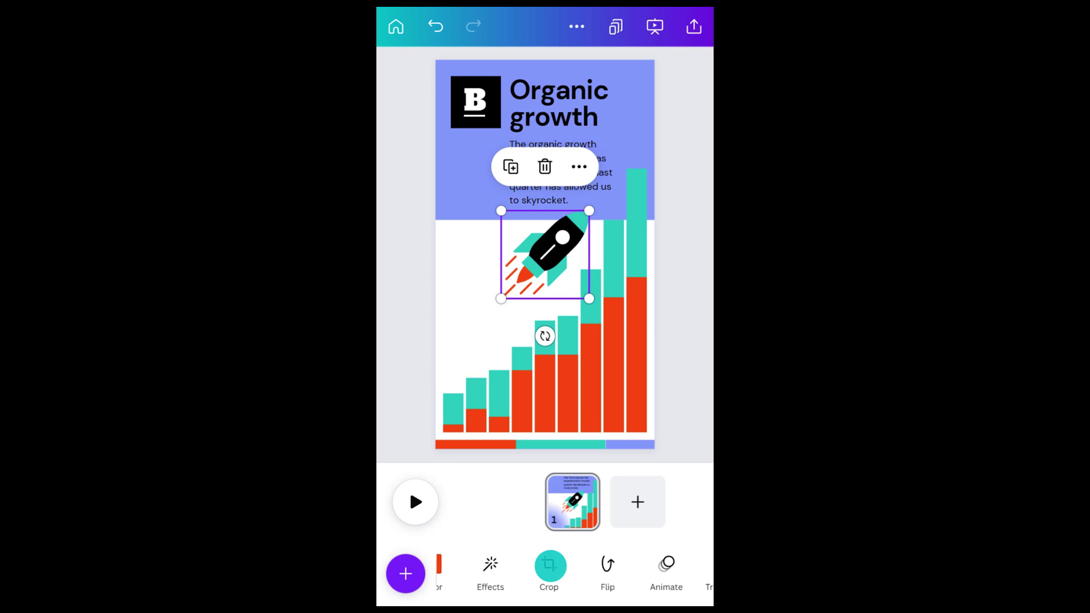
click(666, 565)
drag(659, 499, 555, 486)
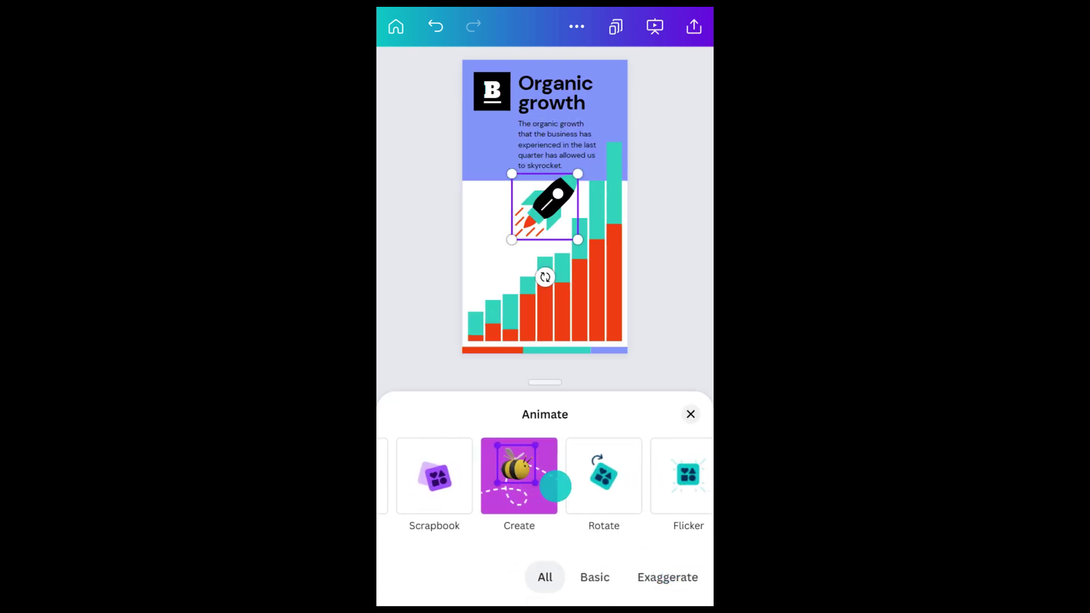
drag(545, 206, 440, 308)
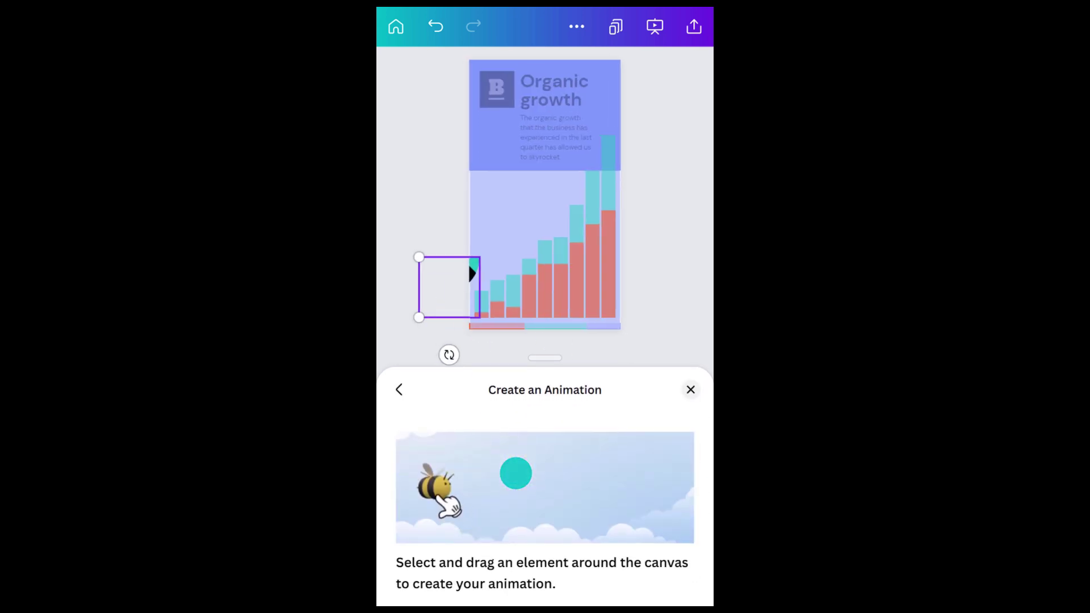
drag(477, 268, 671, 69)
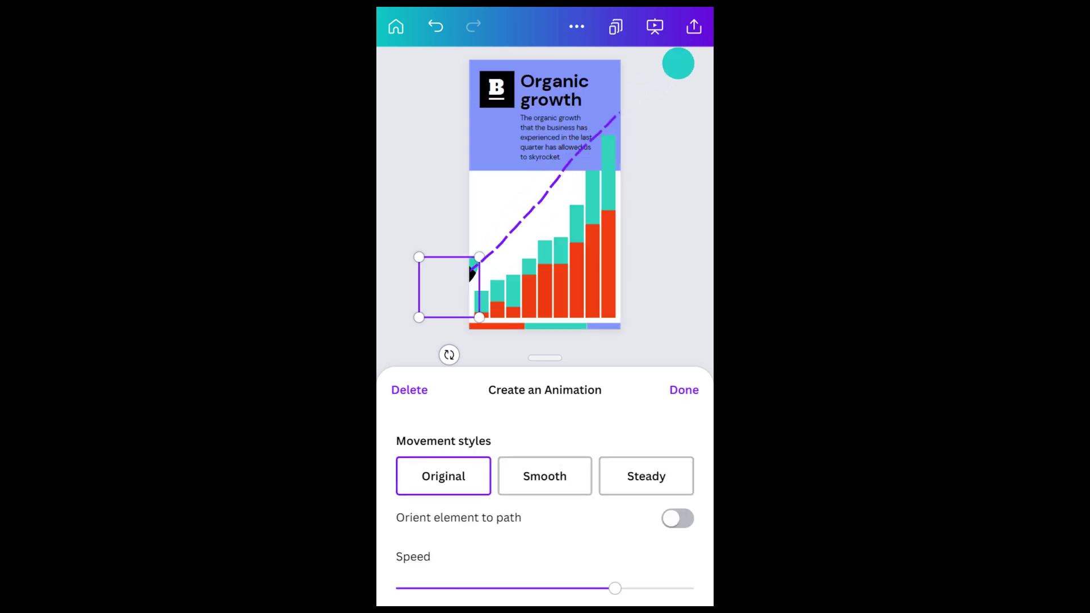
- Set the rocket's movement to Steady, orient it to the path, set the speed near the slider's midpoint, and play the finished animation
click(629, 474)
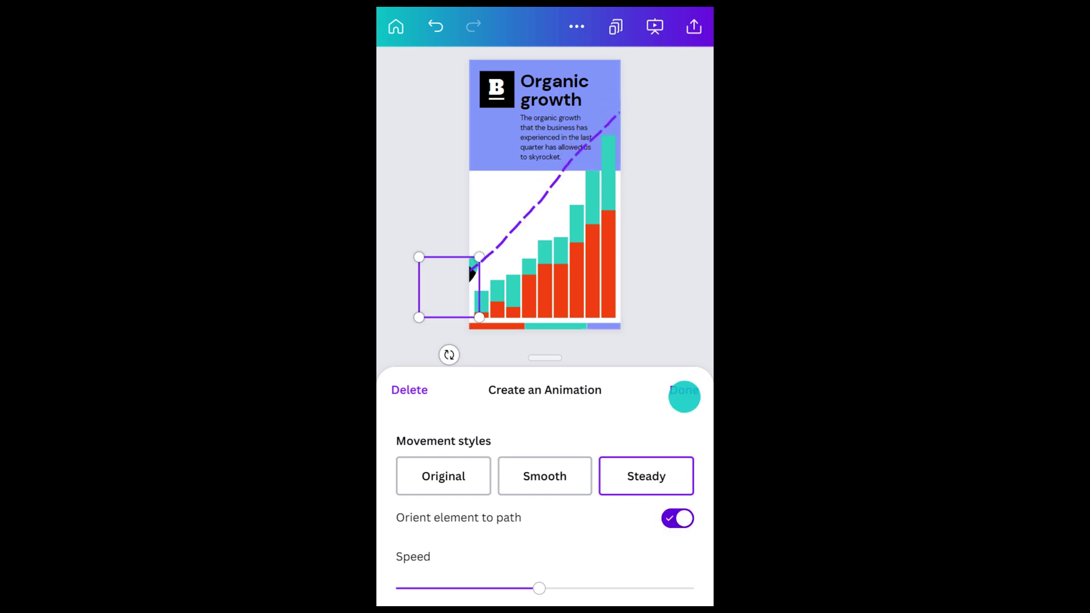
click(683, 410)
click(417, 502)
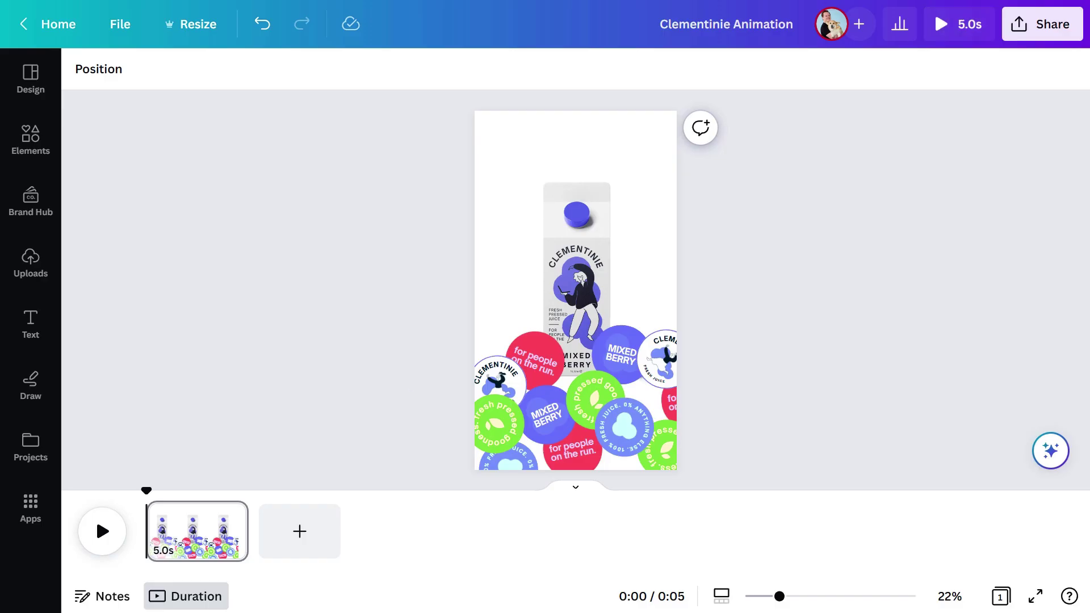
- Select all the round stickers covering the juice carton and create a custom animation that moves them upward together
drag(421, 335, 732, 461)
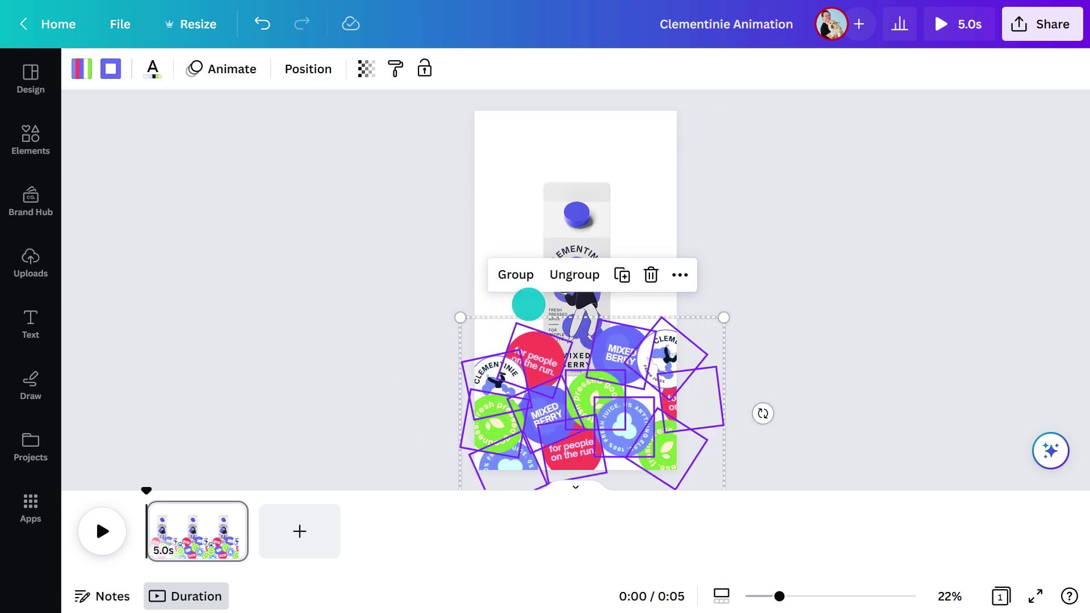
click(226, 70)
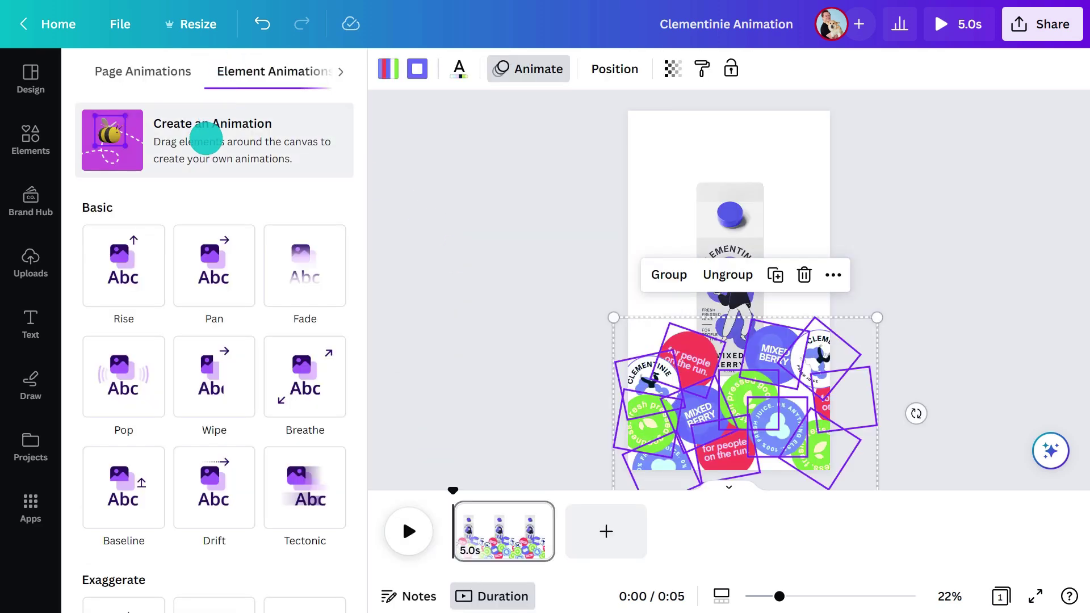
click(207, 137)
mouse_move(687, 369)
mouse_down()
mouse_move(672, 301)
mouse_move(685, 252)
mouse_move(646, 93)
mouse_move(710, 115)
mouse_move(698, 119)
mouse_move(720, 151)
mouse_up()
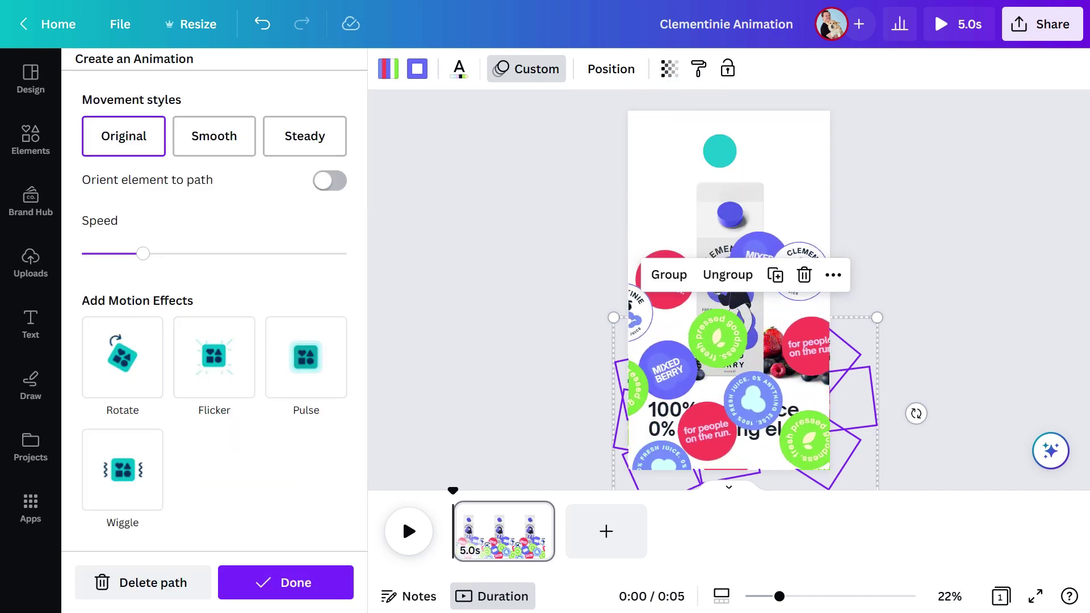
- Apply the Smooth movement style to the stickers, raise their speed to just below the slider's midpoint, and play the finished animation
click(196, 141)
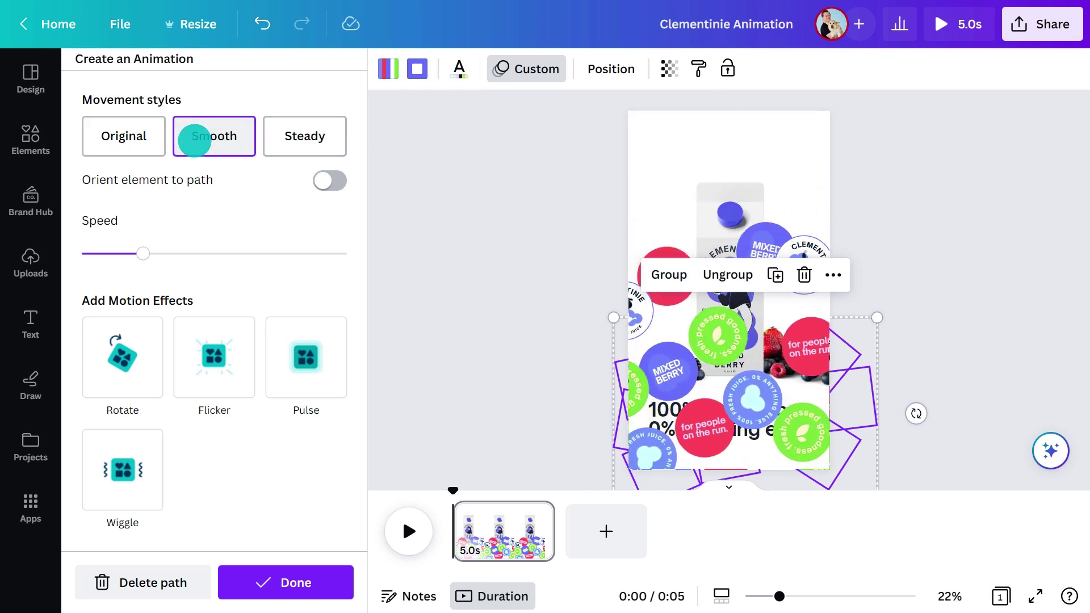
drag(143, 254, 207, 253)
click(292, 582)
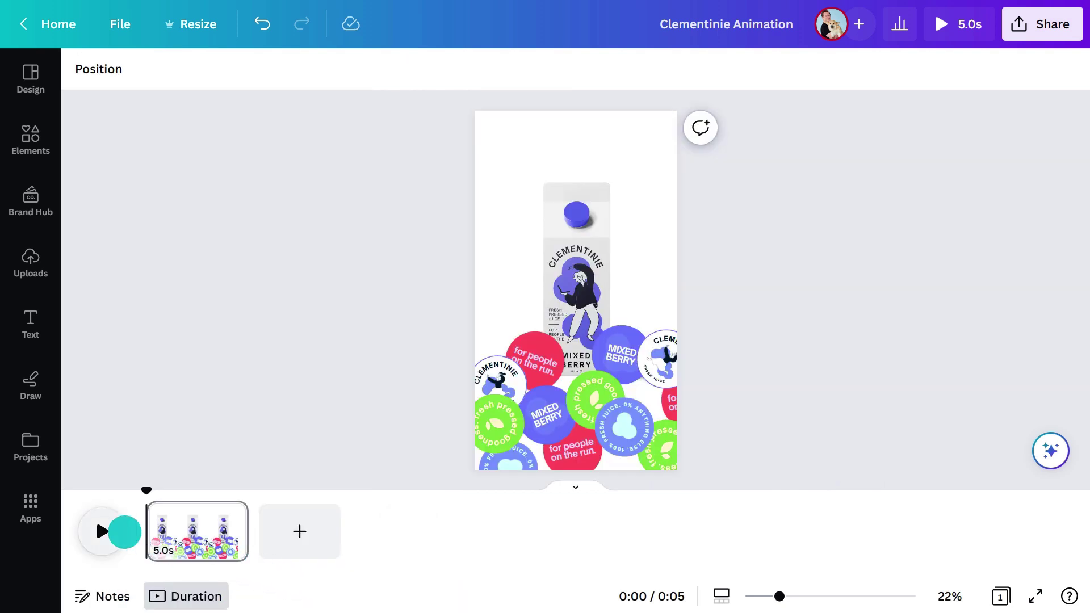
click(122, 532)
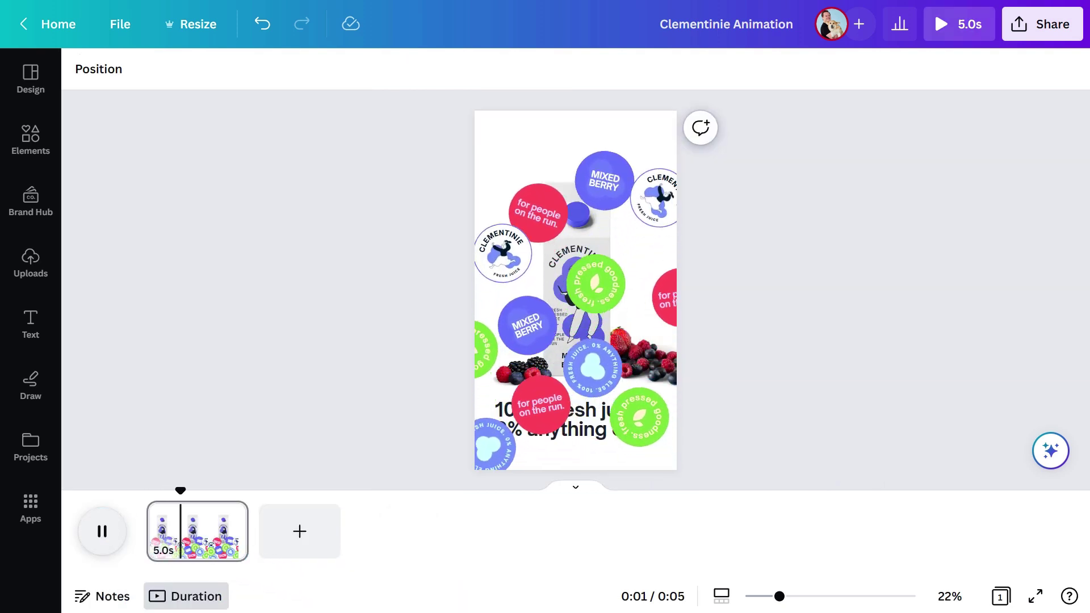